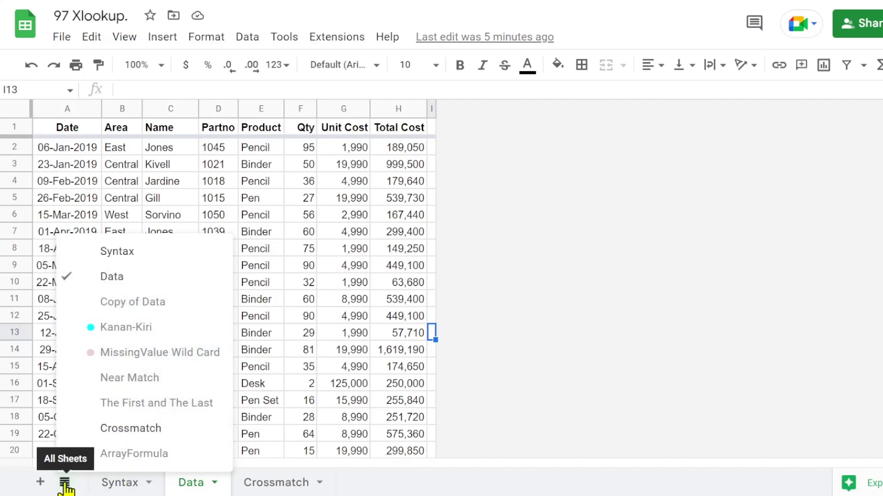
# Open the Crossmatch sheet and examine its sales table and match areas, comparing the table with the Data sheet
pyautogui.click(277, 485)
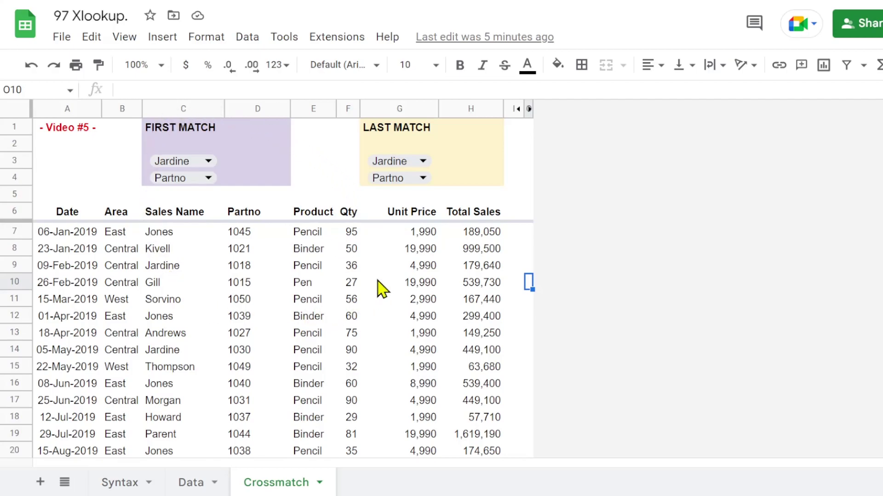
pyautogui.moveTo(90, 213); pyautogui.dragTo(352, 338)
pyautogui.click(188, 482)
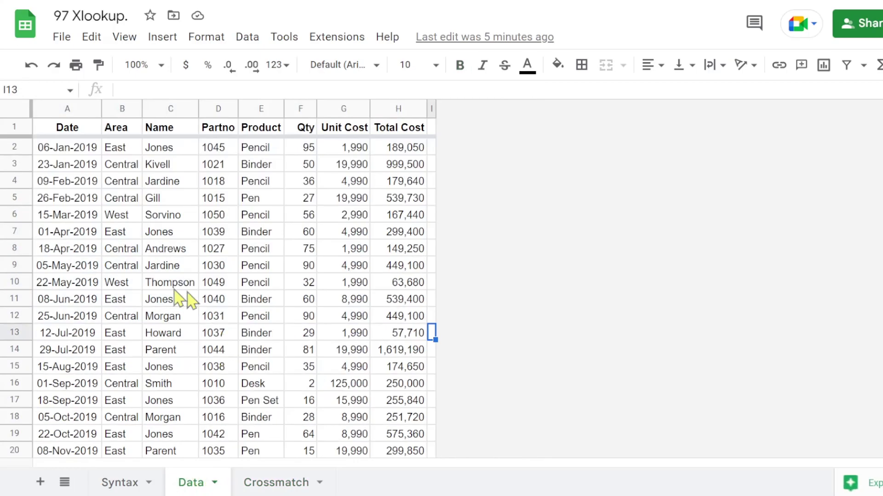
pyautogui.click(252, 482)
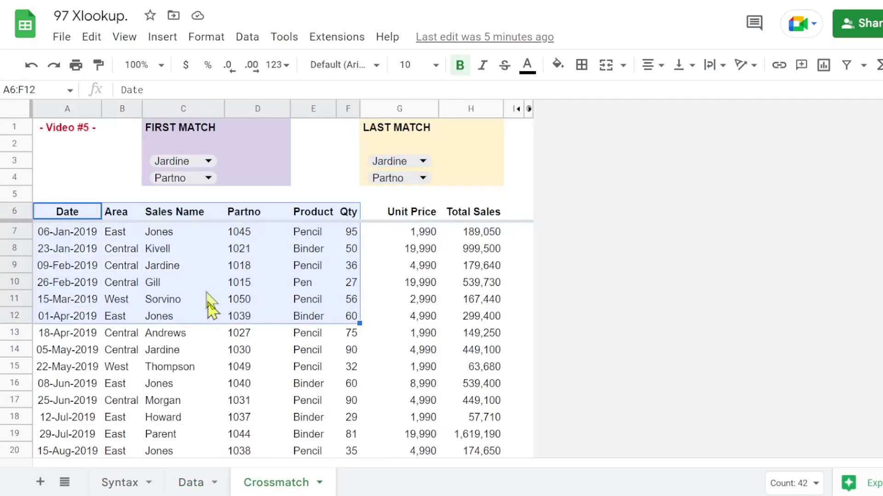
pyautogui.click(270, 355)
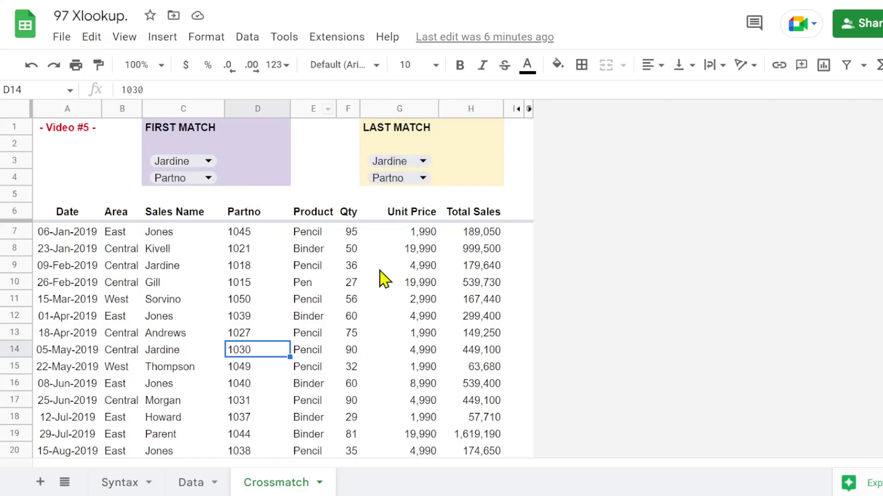
pyautogui.click(530, 111)
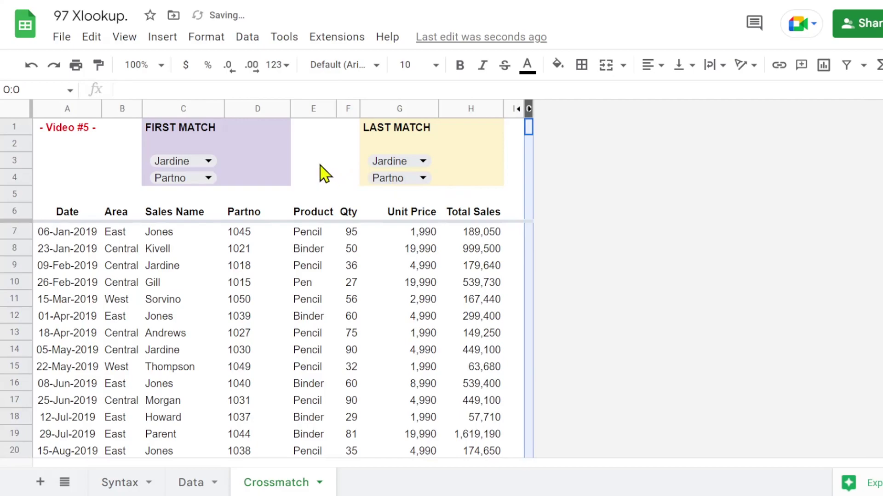
pyautogui.click(320, 164)
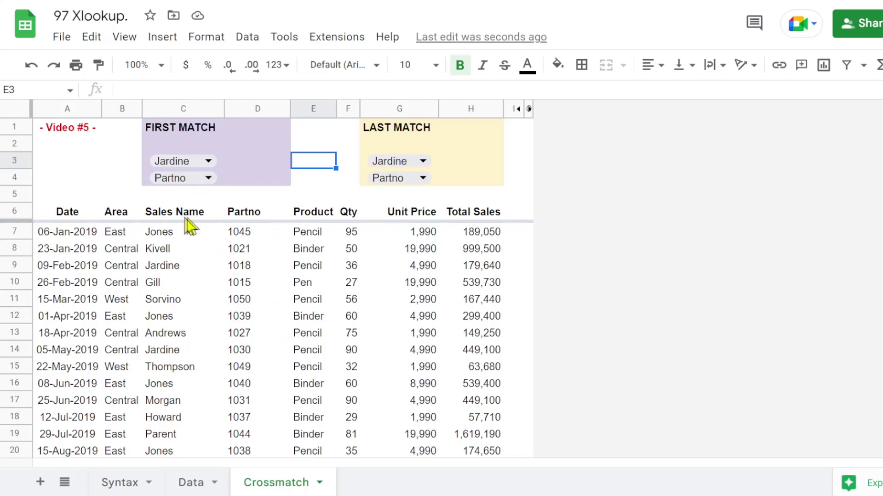
pyautogui.moveTo(171, 214); pyautogui.dragTo(172, 399)
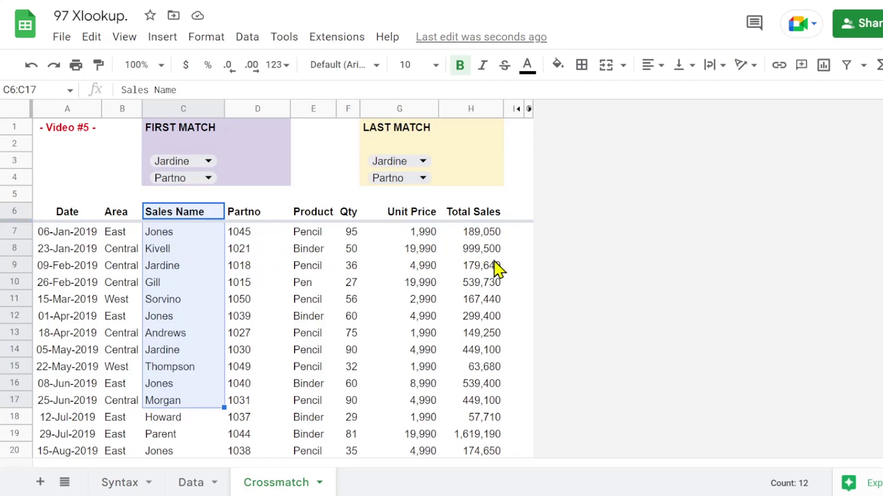
pyautogui.click(390, 271)
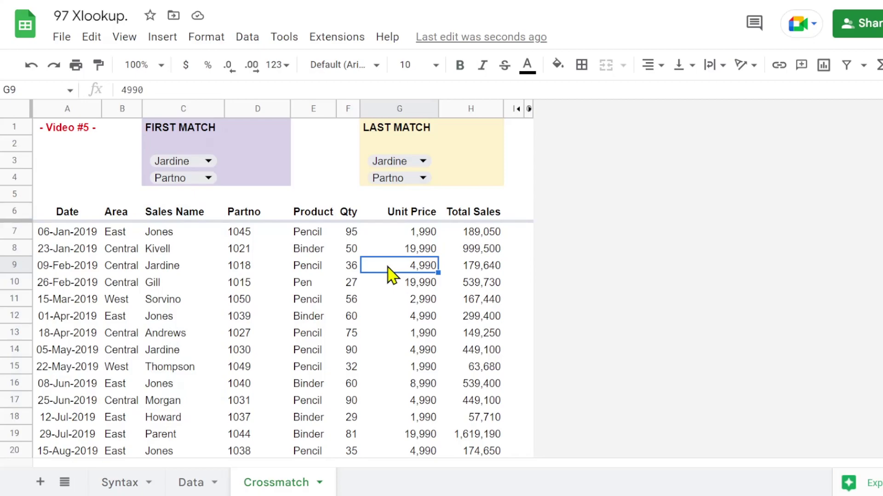
# Start an XLOOKUP formula in D3 of the FIRST MATCH area with C3 as the search key
pyautogui.click(259, 164)
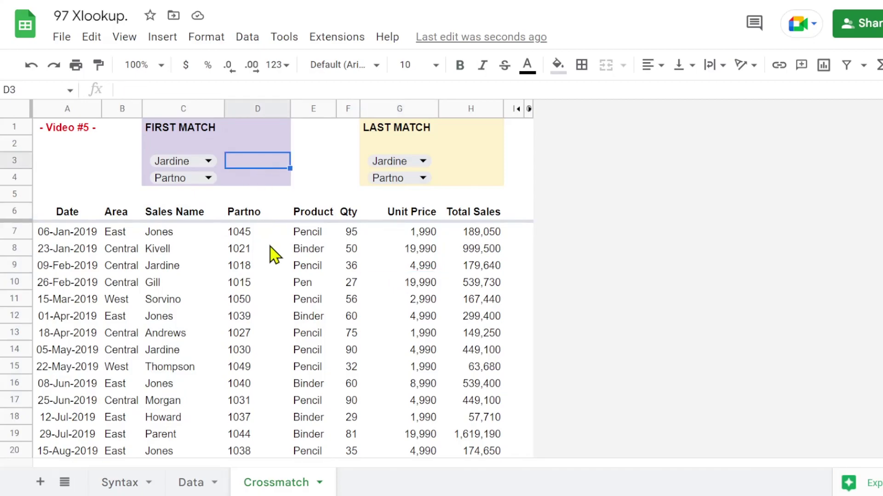
pyautogui.write('=')
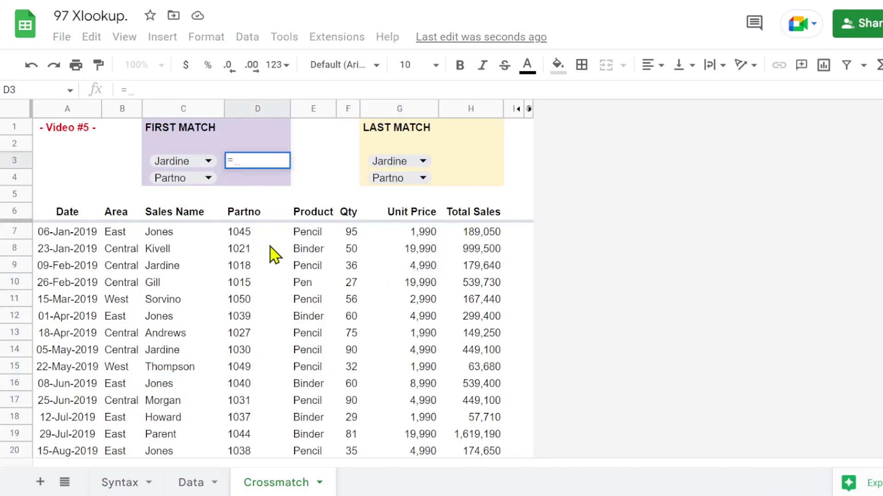
pyautogui.write('xlo')
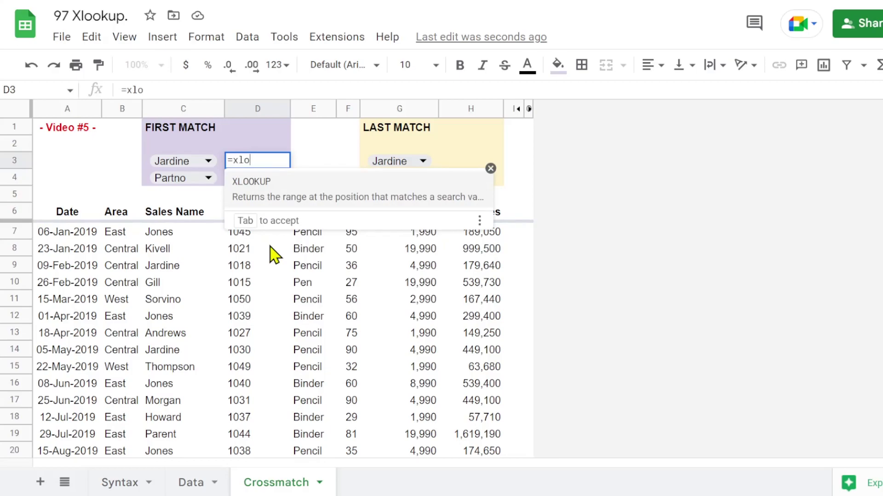
pyautogui.click(256, 189)
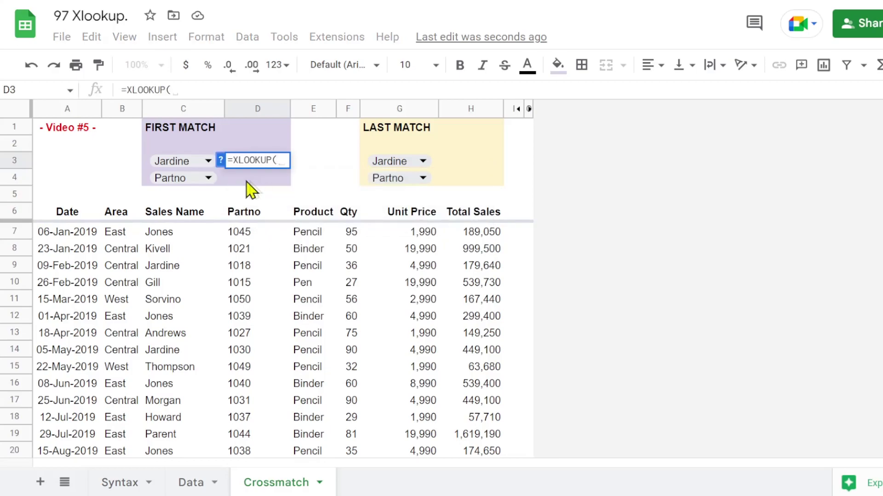
pyautogui.click(221, 162)
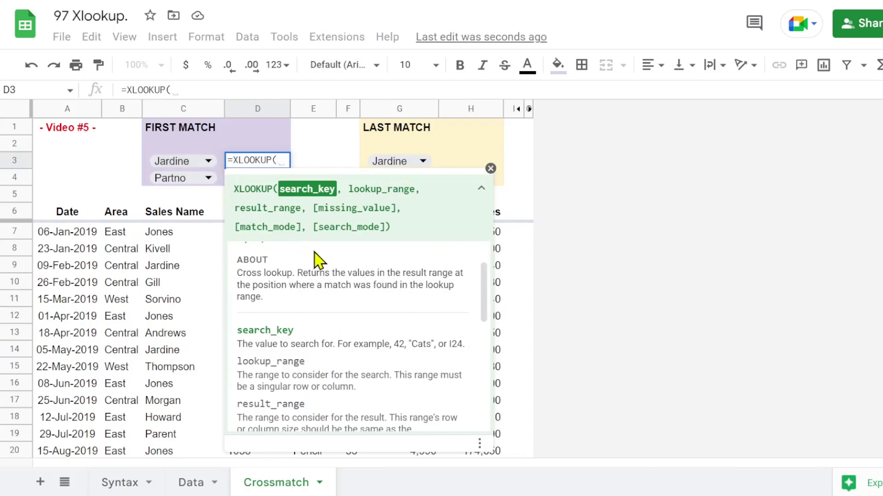
pyautogui.click(178, 167)
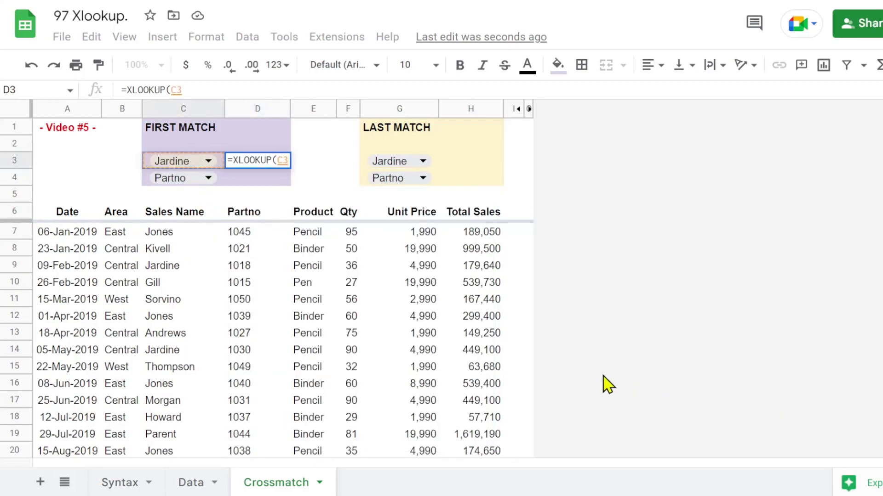
pyautogui.write(',')
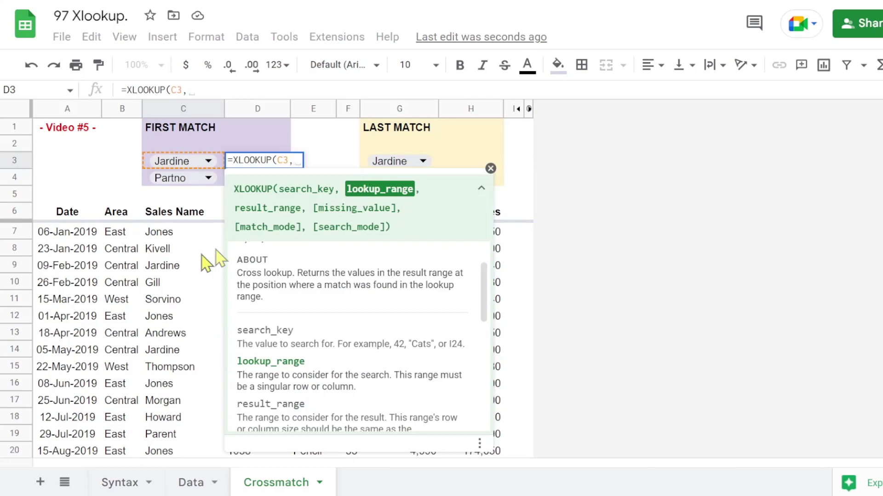
# Set the XLOOKUP's lookup range to the open-ended Sales Name range C7:C
pyautogui.moveTo(156, 235); pyautogui.dragTo(163, 302)
pyautogui.moveTo(316, 160); pyautogui.dragTo(328, 160)
pyautogui.press('BackSpace')
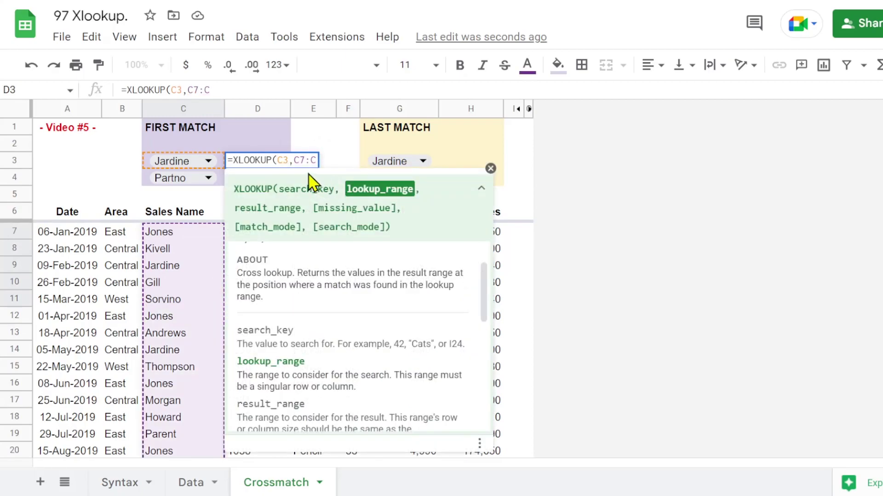
pyautogui.write(',')
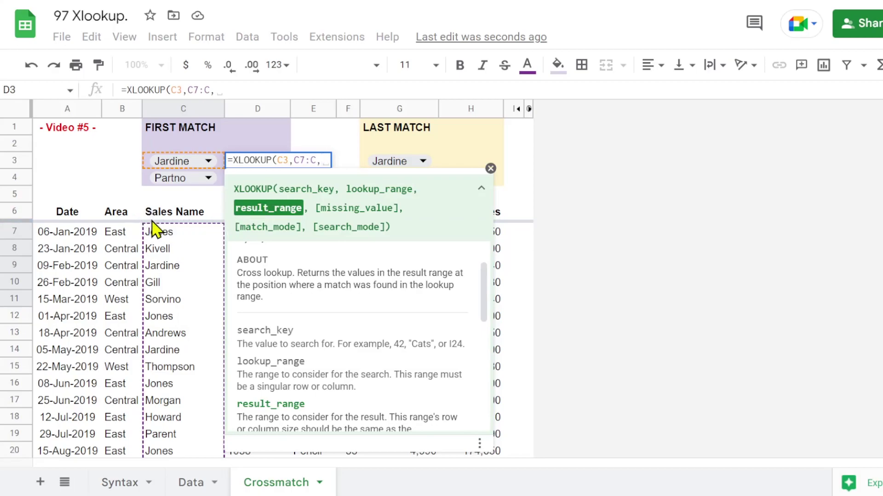
# Nest a second XLOOKUP as the result range, with C4 as search key and header row A6:H6 as lookup range
pyautogui.write('x')
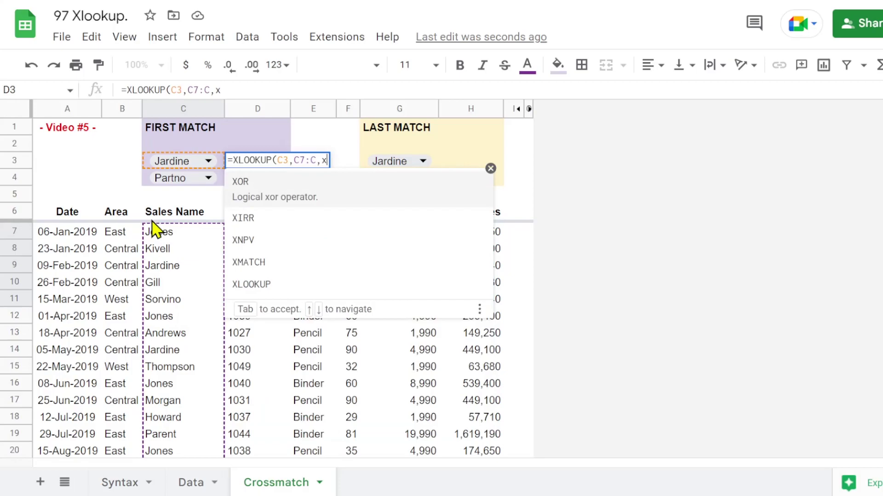
pyautogui.write('loo')
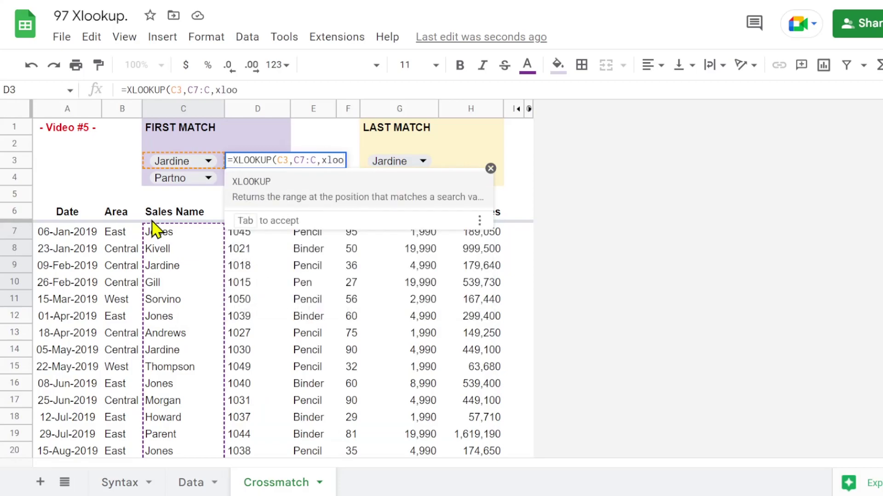
pyautogui.click(241, 190)
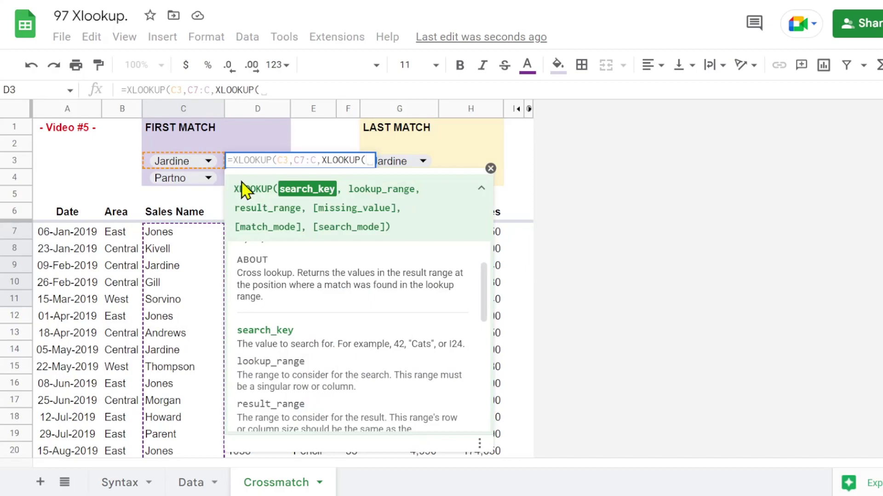
pyautogui.click(153, 184)
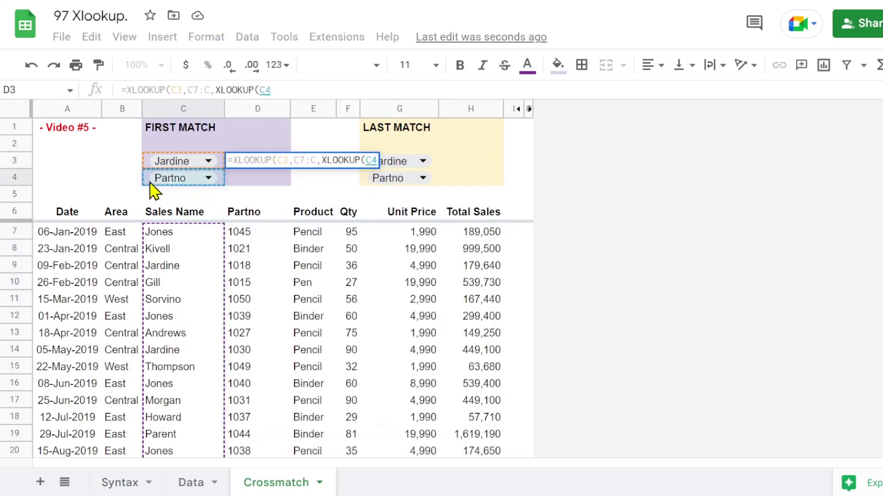
pyautogui.write(',')
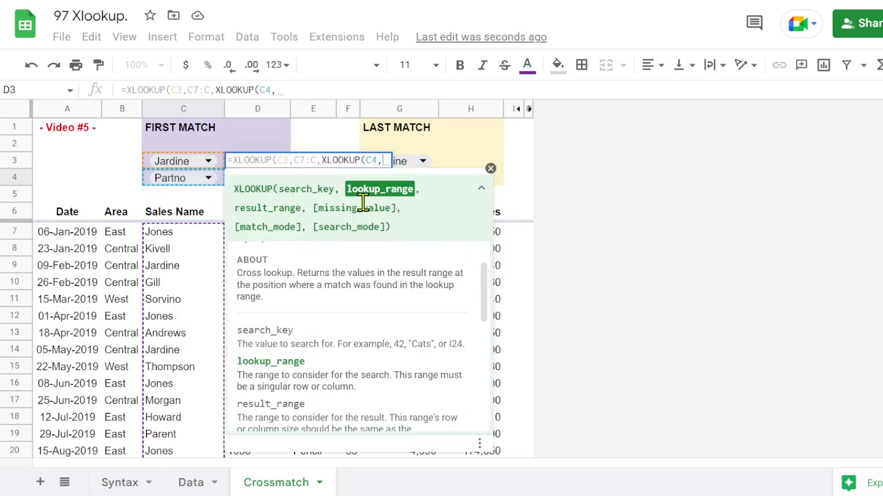
pyautogui.moveTo(67, 216); pyautogui.dragTo(465, 221)
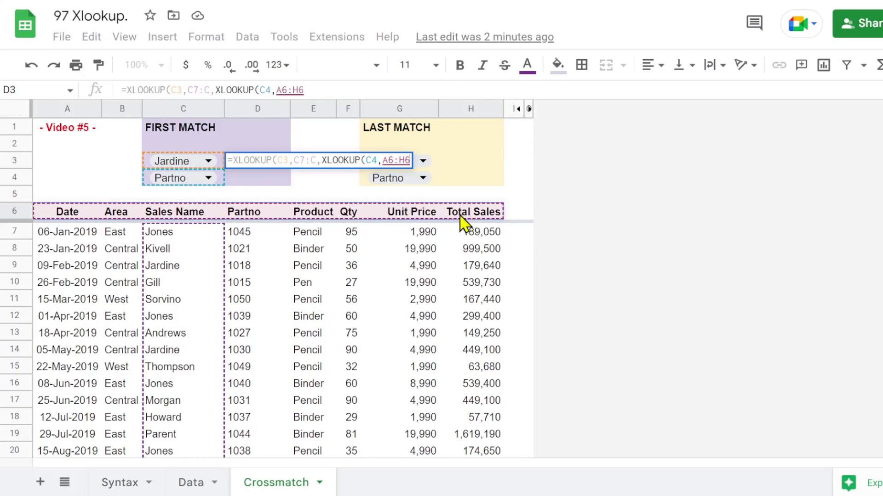
pyautogui.write(',')
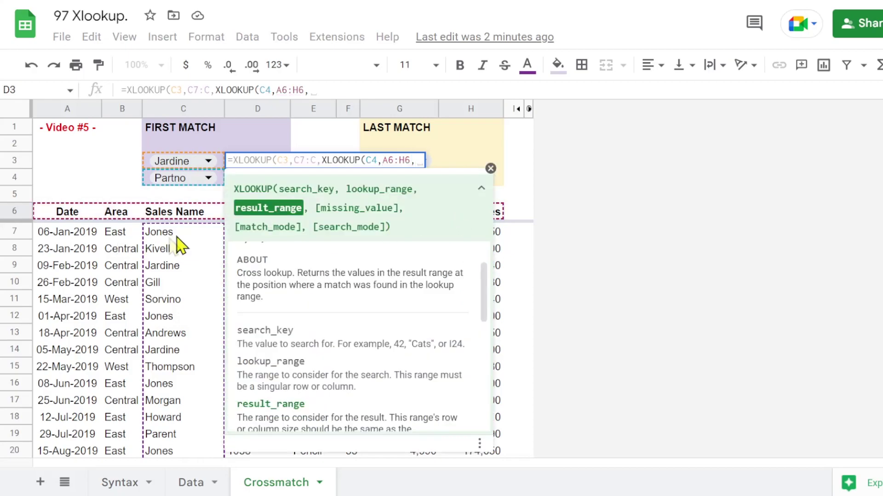
# Set the nested XLOOKUP's result range to the open-ended table range A7:H
pyautogui.moveTo(65, 235); pyautogui.dragTo(473, 357)
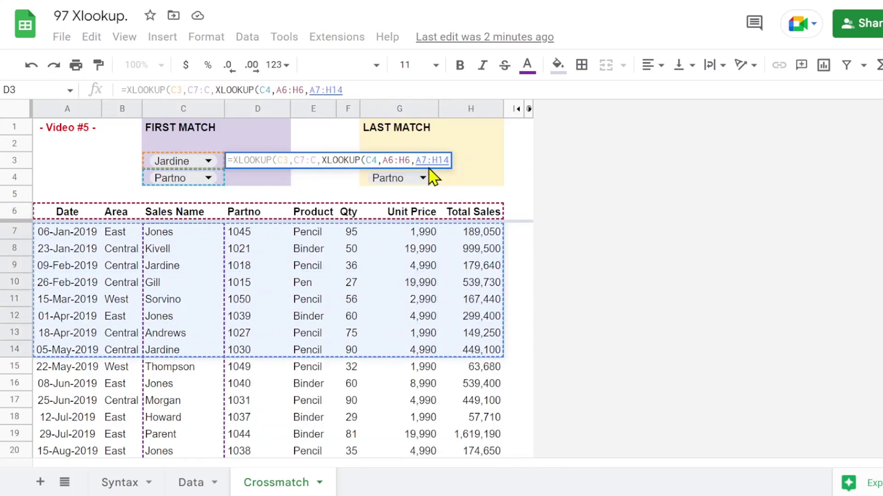
pyautogui.press('BackSpace')
pyautogui.press('BackSpace')
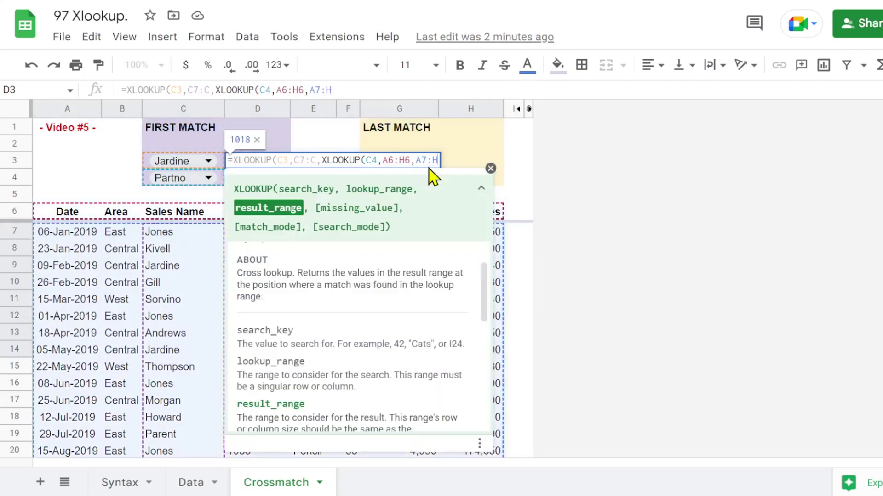
pyautogui.write(',')
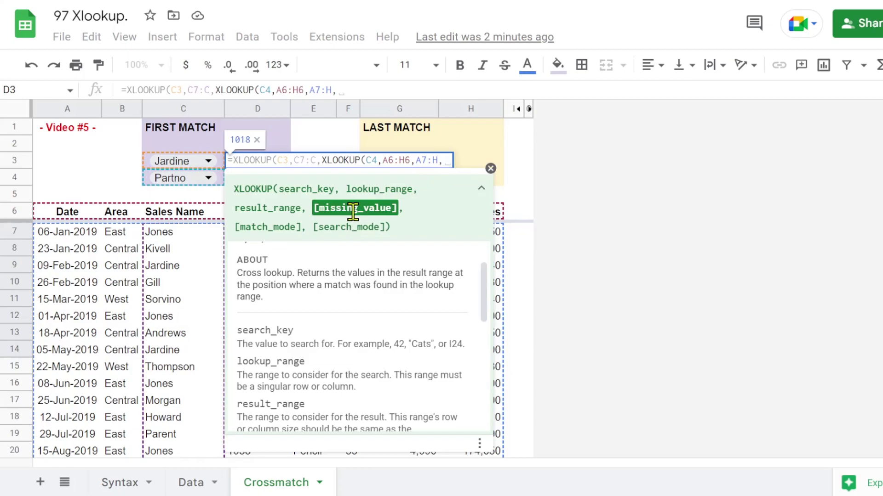
# Leave the nested XLOOKUP's missing value and match mode empty, set its search mode to 1, and enter the completed formula
pyautogui.write(',')
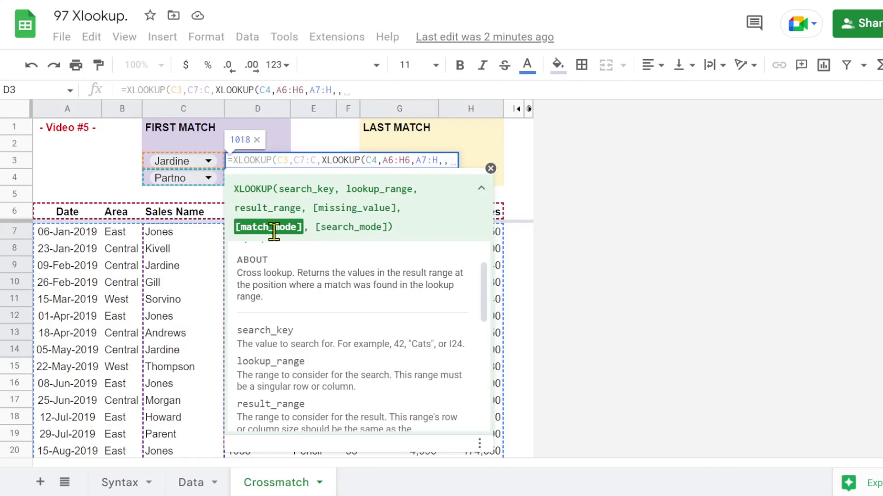
pyautogui.write(',')
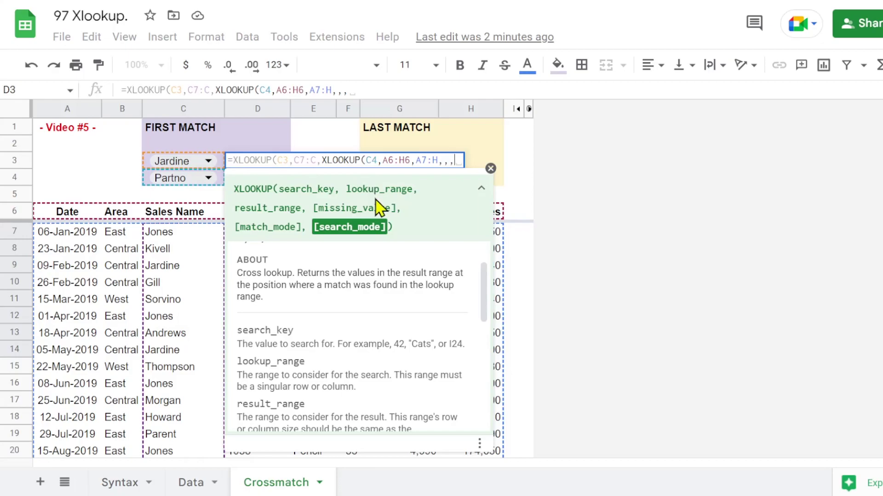
pyautogui.write('1')
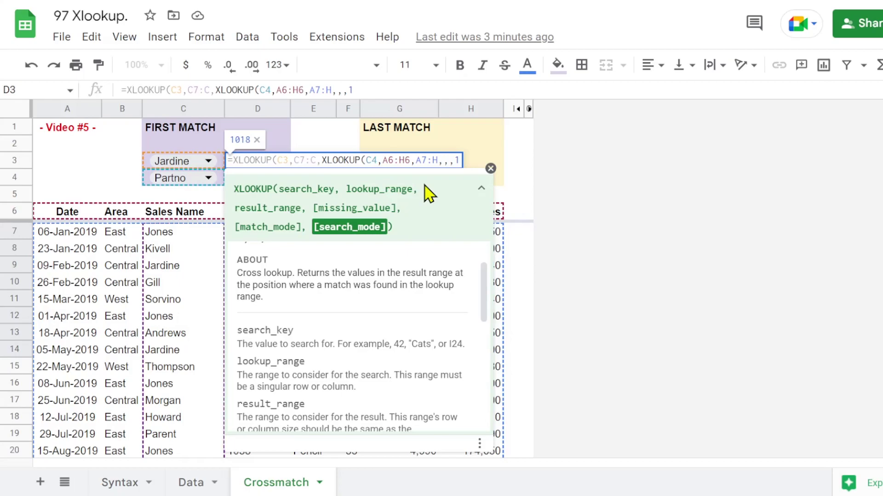
pyautogui.write(')')
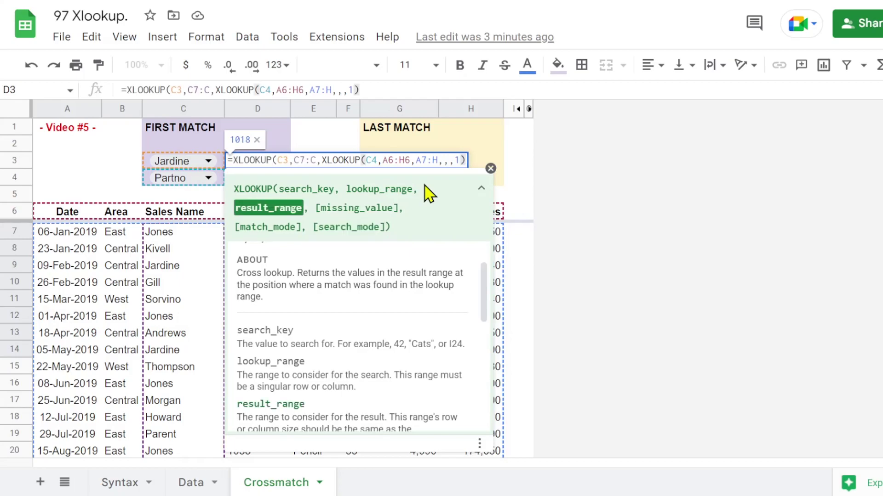
pyautogui.press('Return')
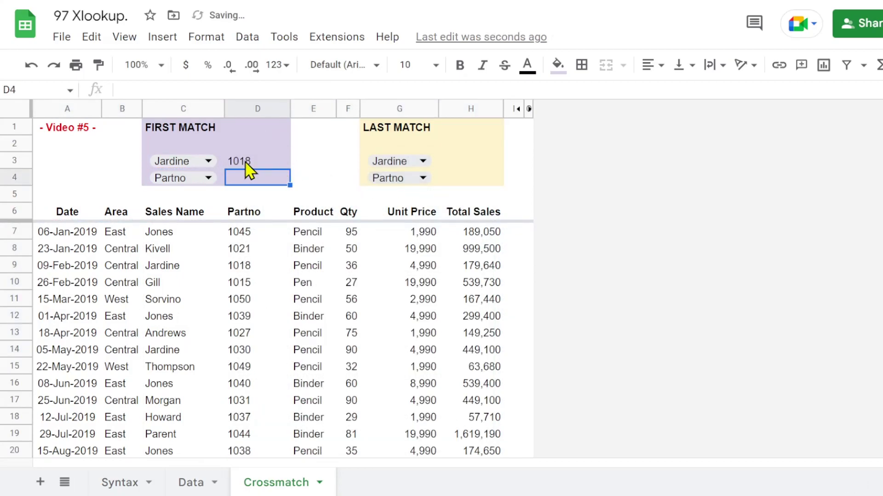
# Compare the result in D3 with the Partno in D9, and switch the FIRST MATCH field in C4 to Product
pyautogui.click(246, 164)
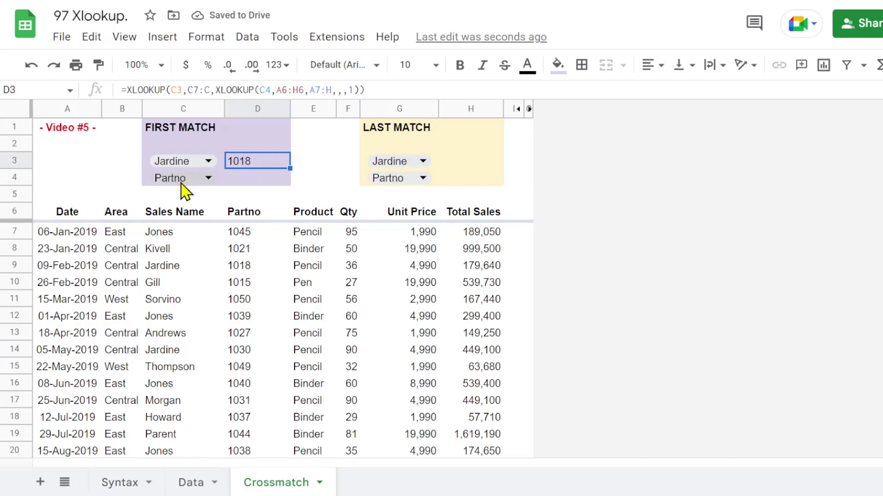
pyautogui.click(239, 271)
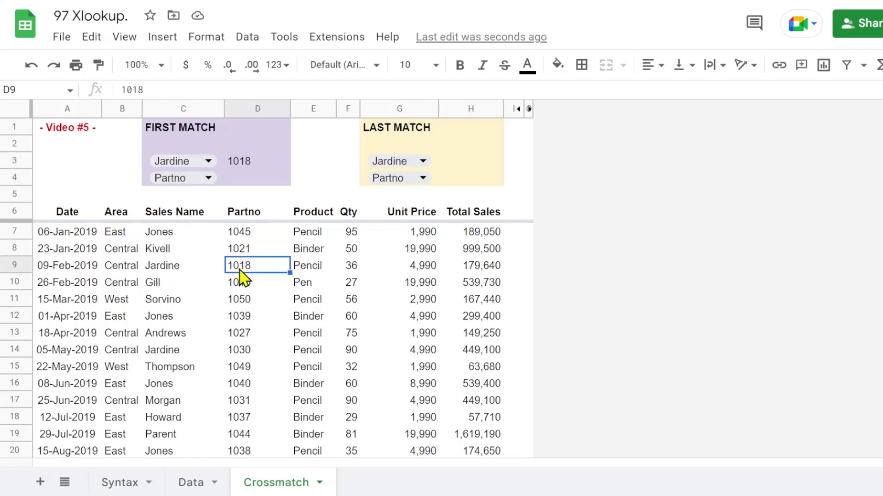
pyautogui.click(209, 178)
pyautogui.click(195, 299)
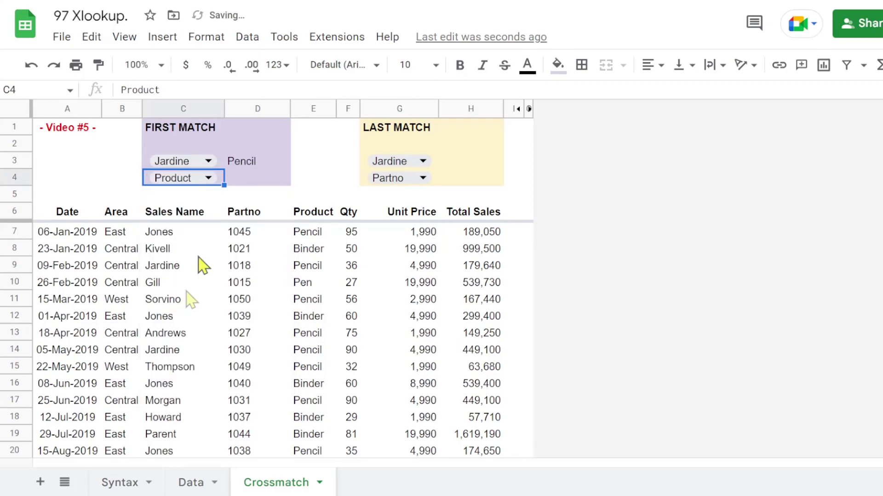
# Build a heading in D2 that joins the FIRST MATCH selections with the formula =C3&" Sales "&C4
pyautogui.click(242, 166)
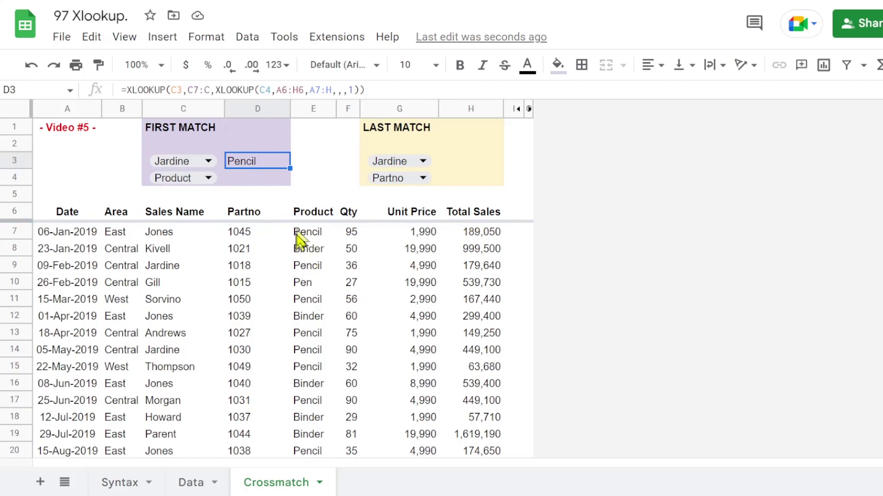
pyautogui.click(257, 146)
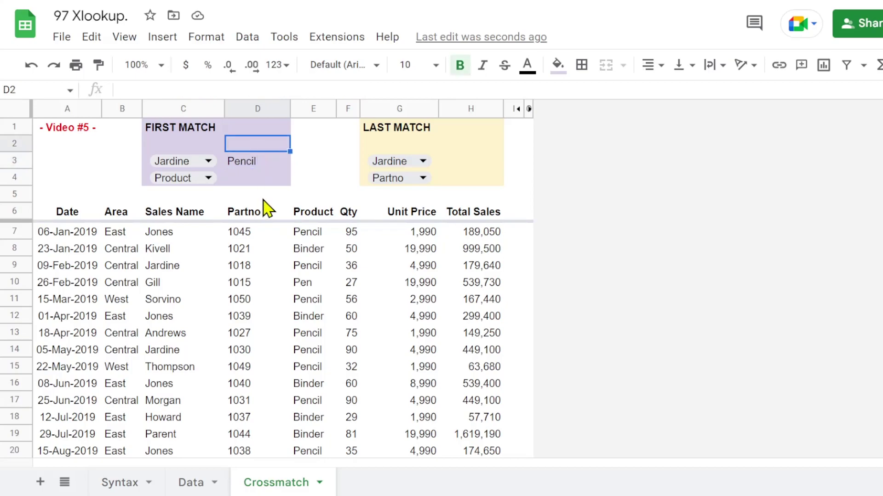
pyautogui.write('=')
pyautogui.click(155, 166)
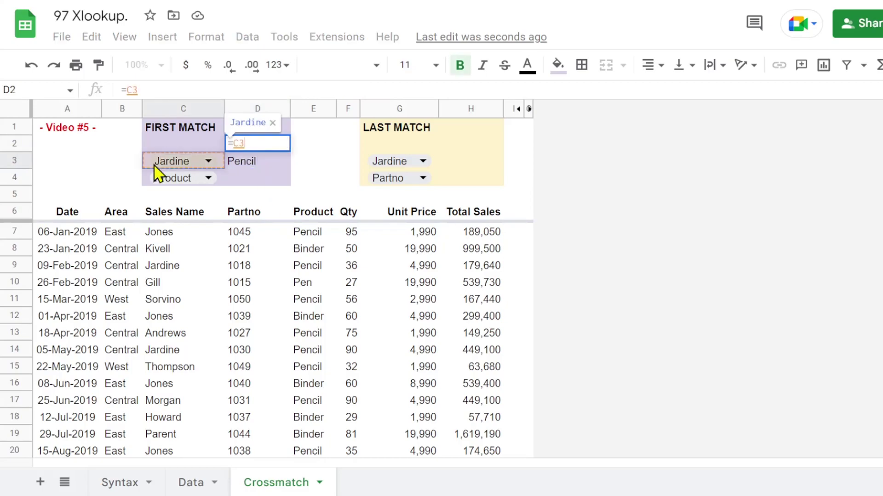
pyautogui.write('&')
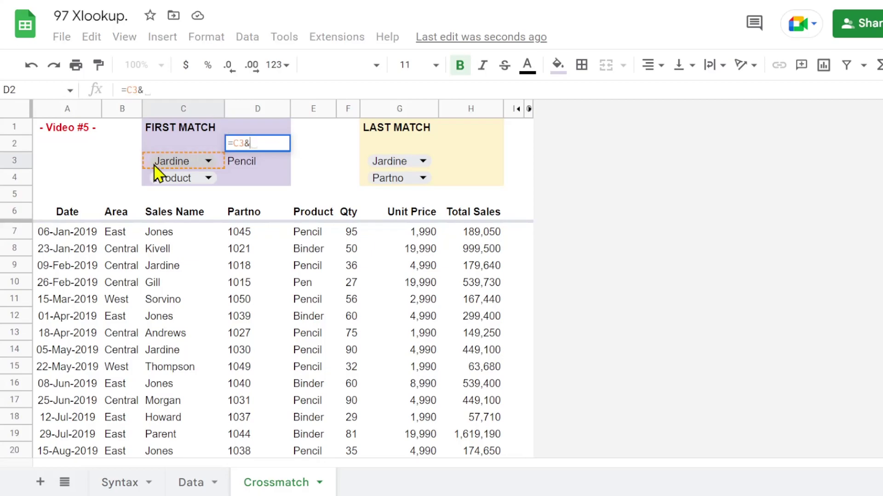
pyautogui.write('" Sales "')
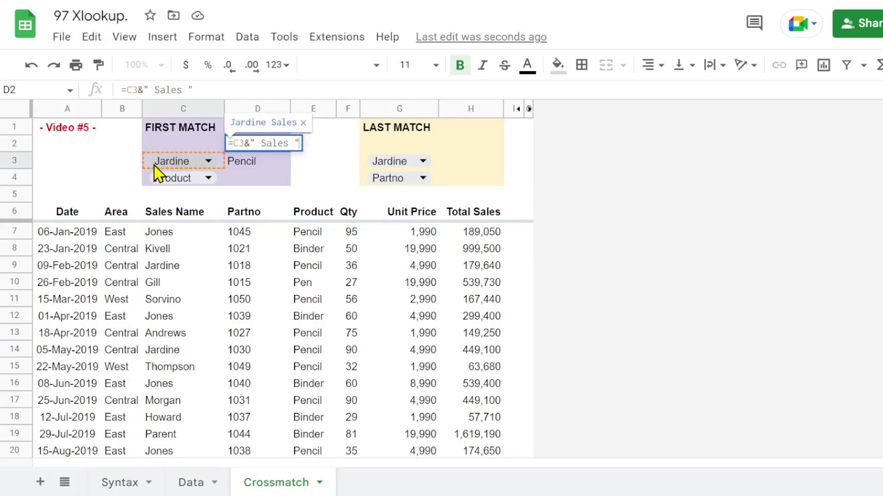
pyautogui.write('&')
pyautogui.click(169, 181)
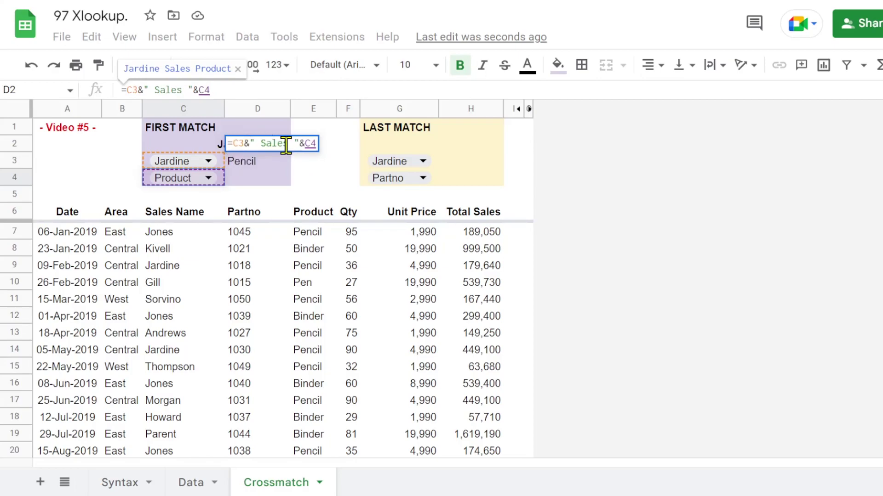
pyautogui.press('Return')
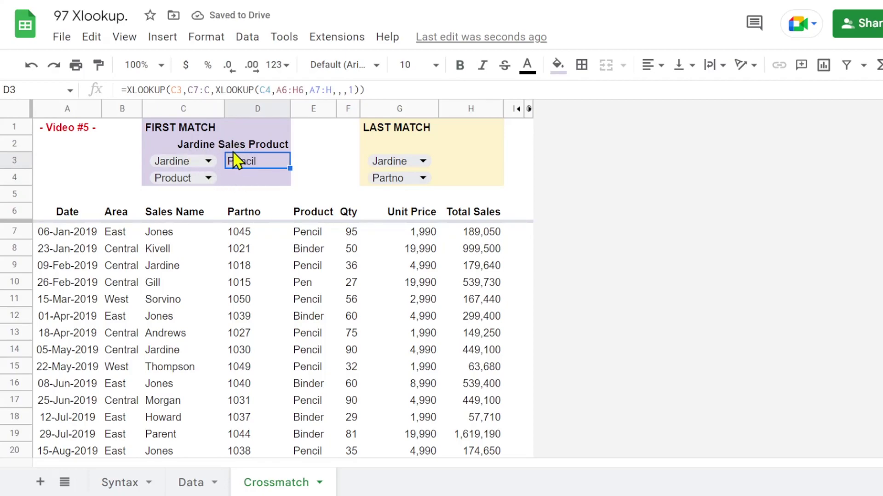
# Set the FIRST MATCH field in C4 to Partno and change the heading's joining text in D2 to " Sales - "
pyautogui.click(208, 178)
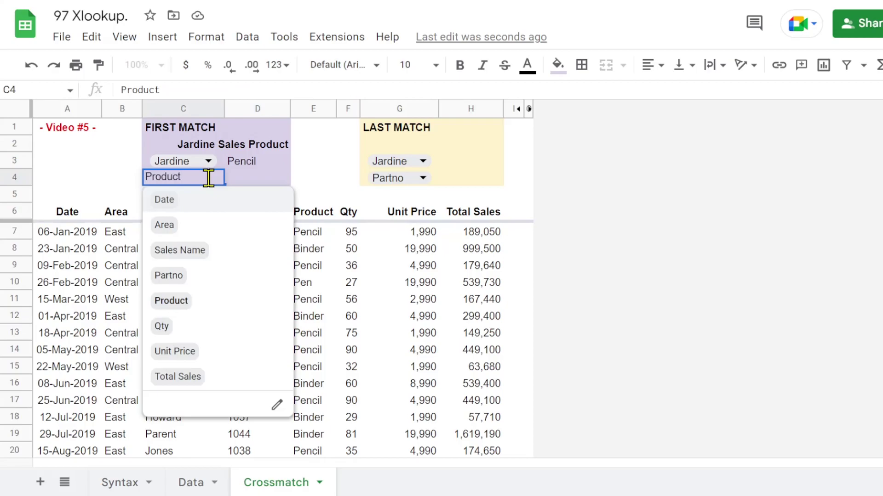
pyautogui.click(175, 281)
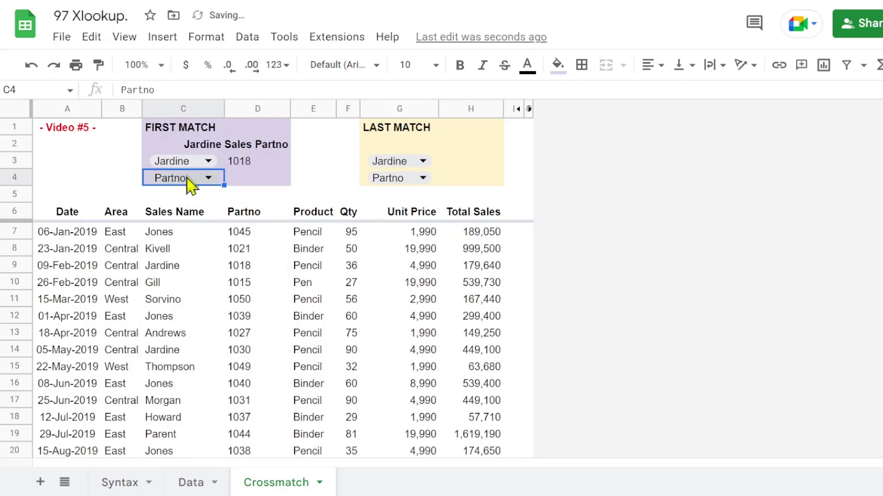
pyautogui.click(250, 156)
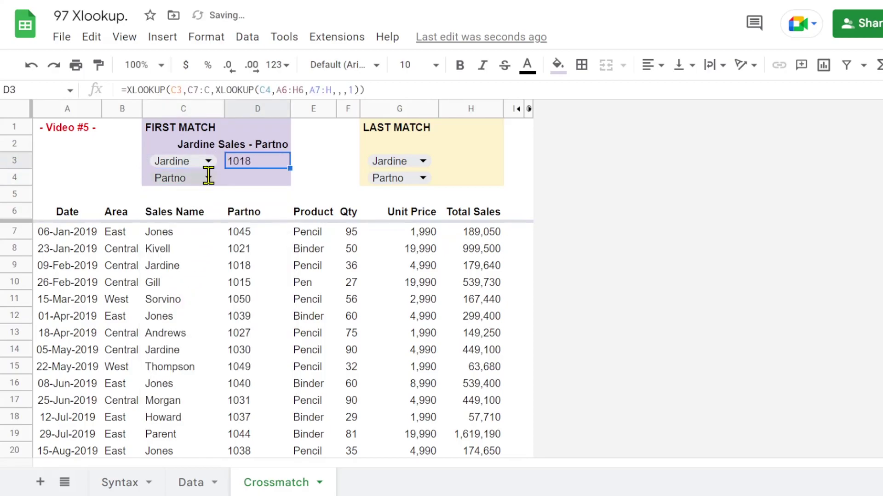
# Switch the FIRST MATCH field in C4 to Date and compare the result in D3 with the date in A9
pyautogui.click(208, 177)
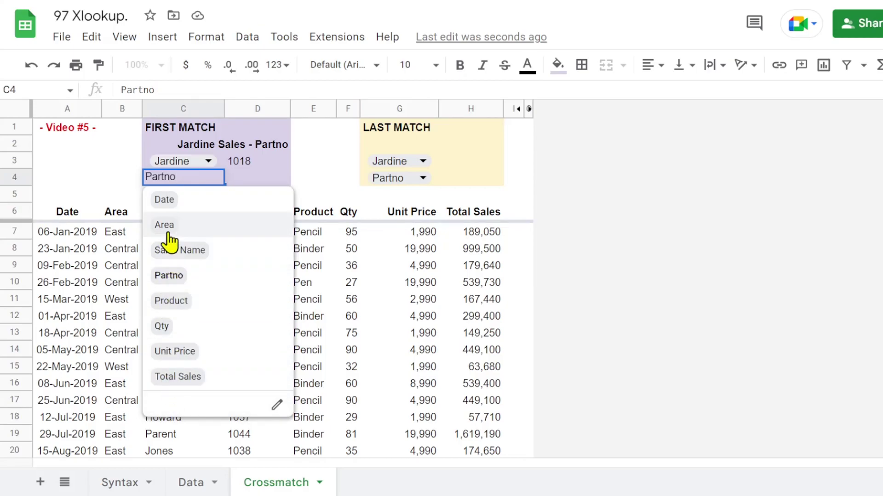
pyautogui.click(163, 201)
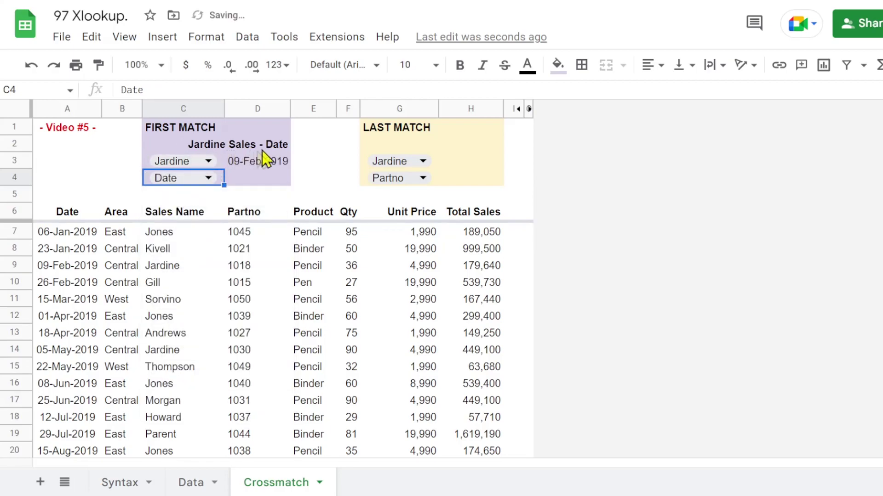
pyautogui.click(256, 167)
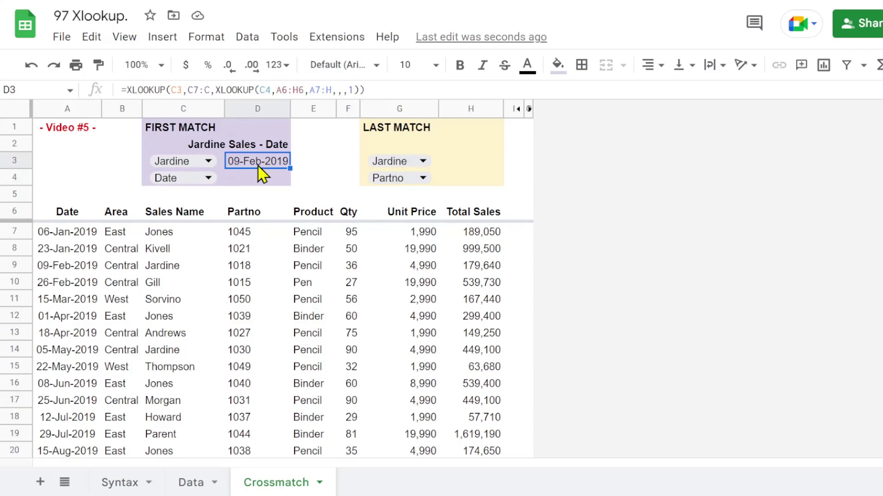
pyautogui.click(53, 268)
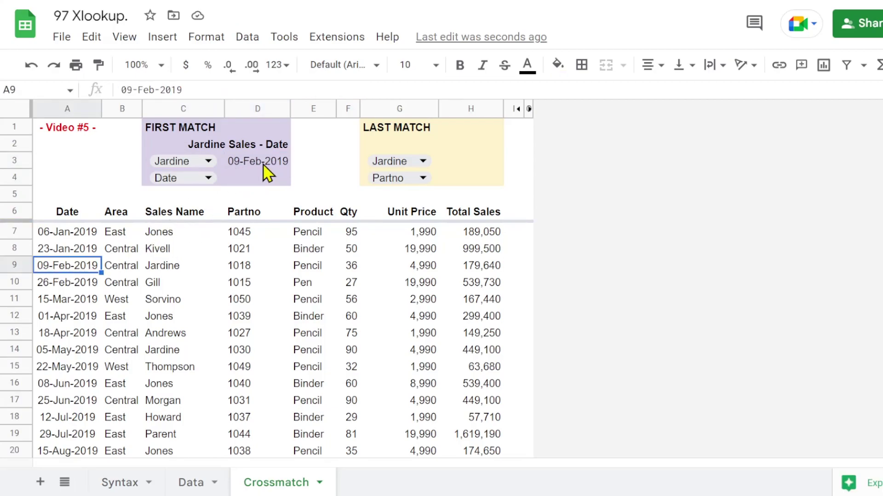
# Make the ranges in the D3 formula absolute as $C$7:$C, $A$6:$H$6 and $A$7:$H, leaving both search keys relative
pyautogui.click(479, 165)
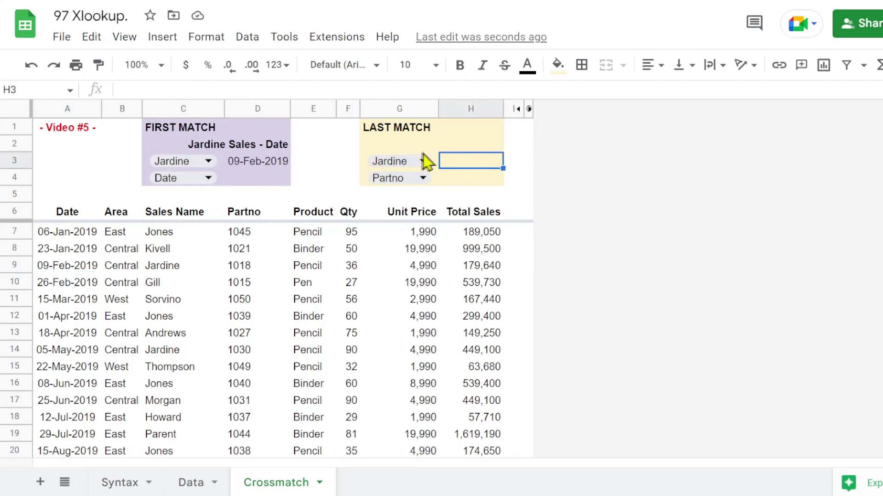
pyautogui.click(252, 166)
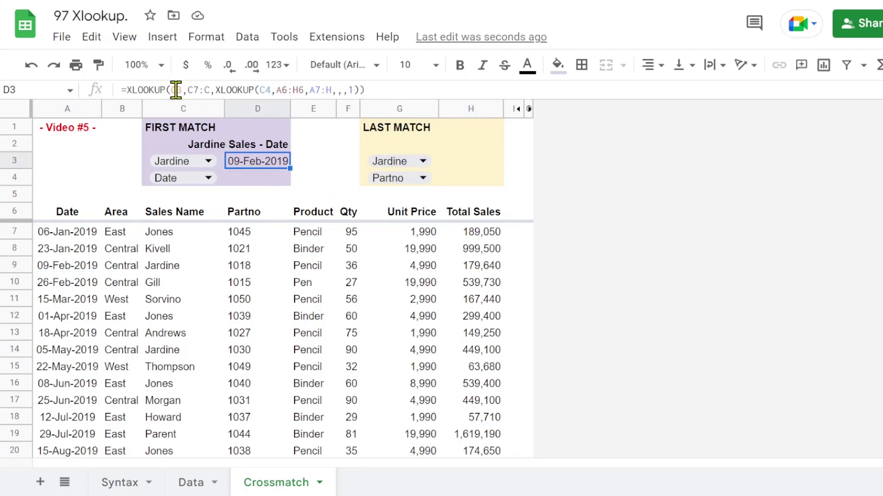
pyautogui.click(197, 90)
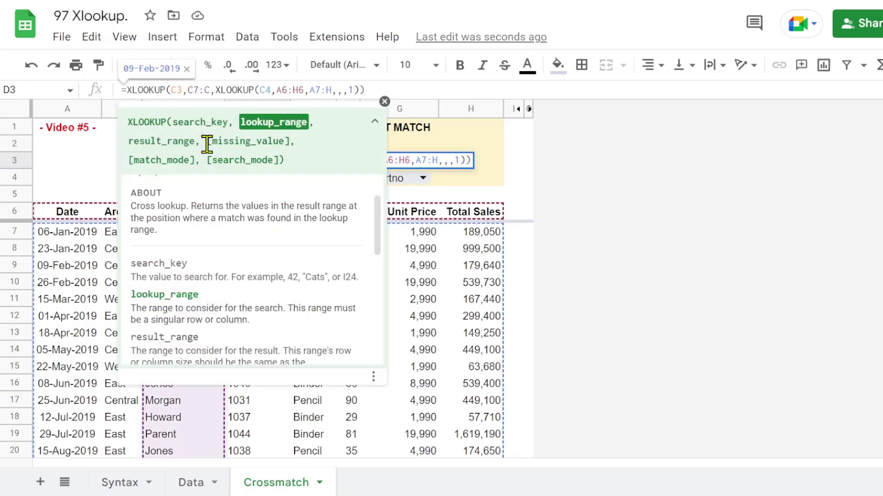
pyautogui.press('F4')
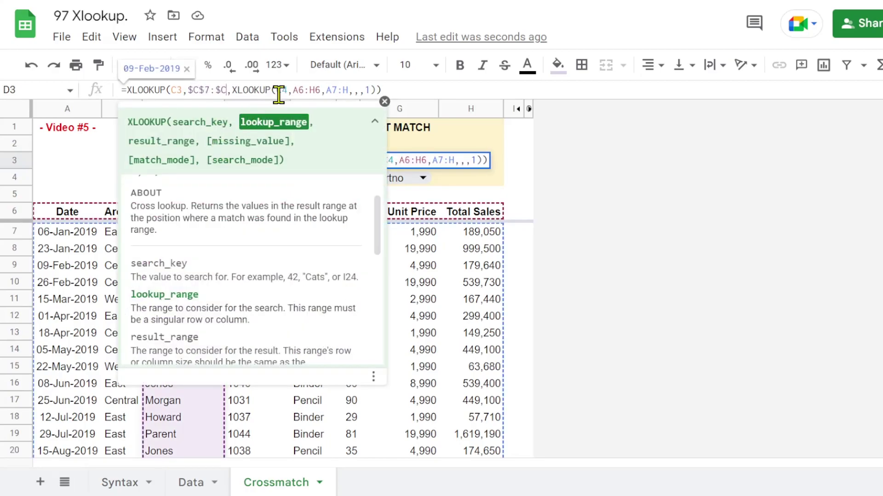
pyautogui.click(305, 90)
pyautogui.press('F4')
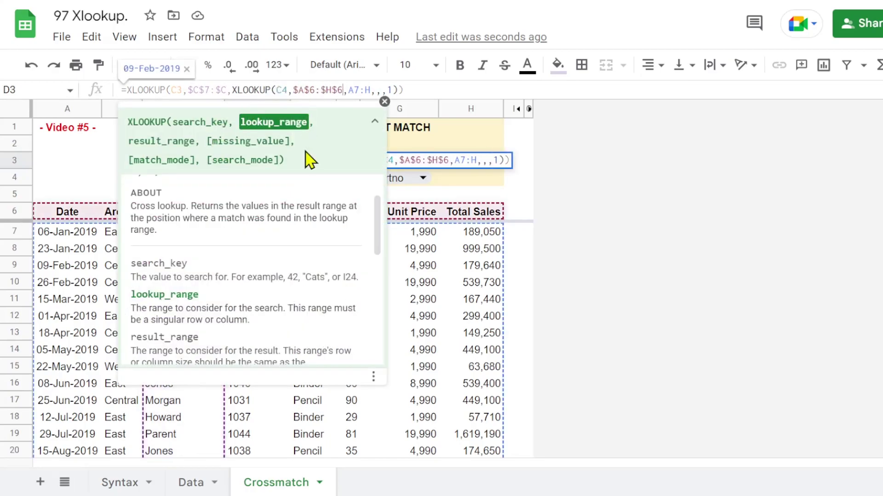
pyautogui.press('F4')
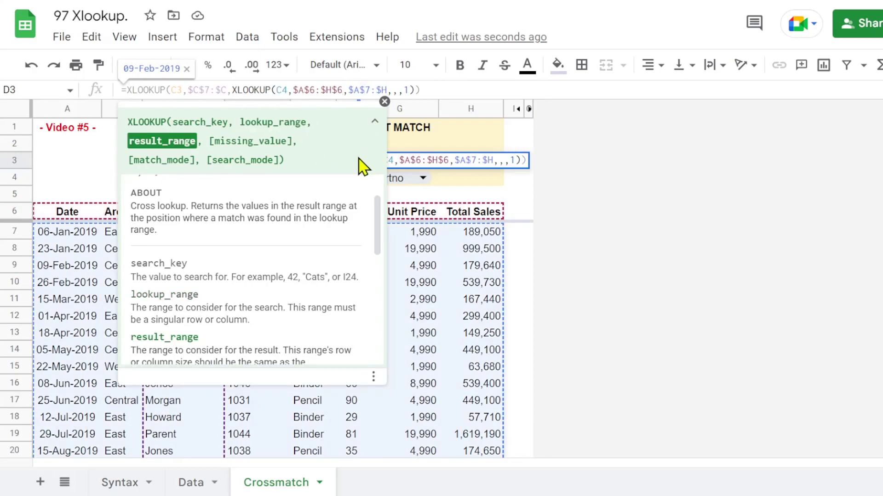
pyautogui.press('Return')
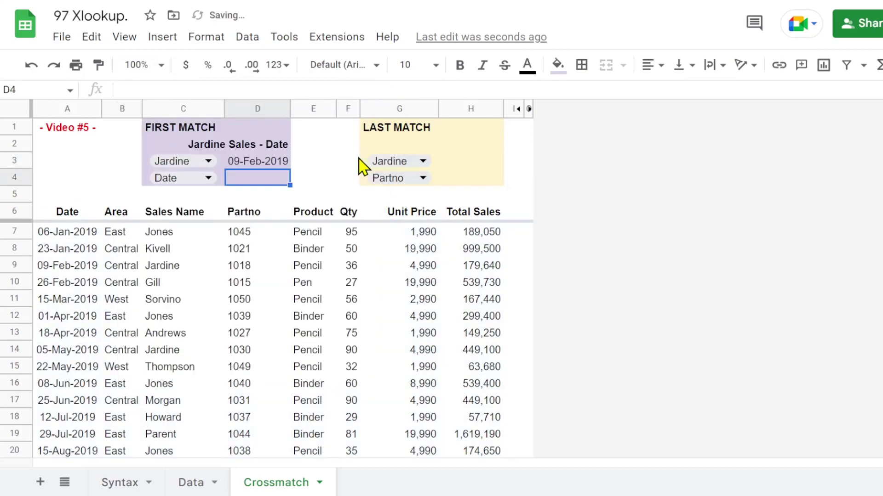
# Copy only the formulas of the FIRST MATCH result and heading, D3 and D2, into H3 and H2 of the LAST MATCH block
pyautogui.click(270, 164)
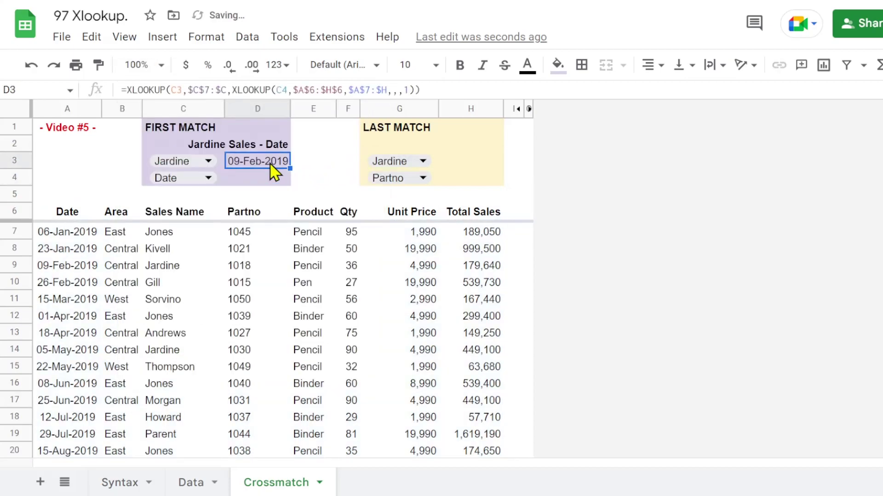
pyautogui.hotkey('ctrl', 'c')
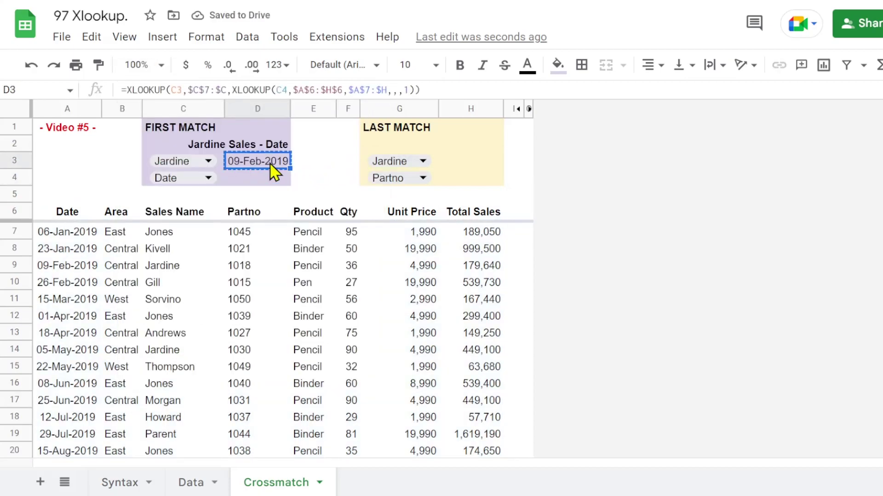
pyautogui.click(473, 169)
pyautogui.rightClick(474, 170)
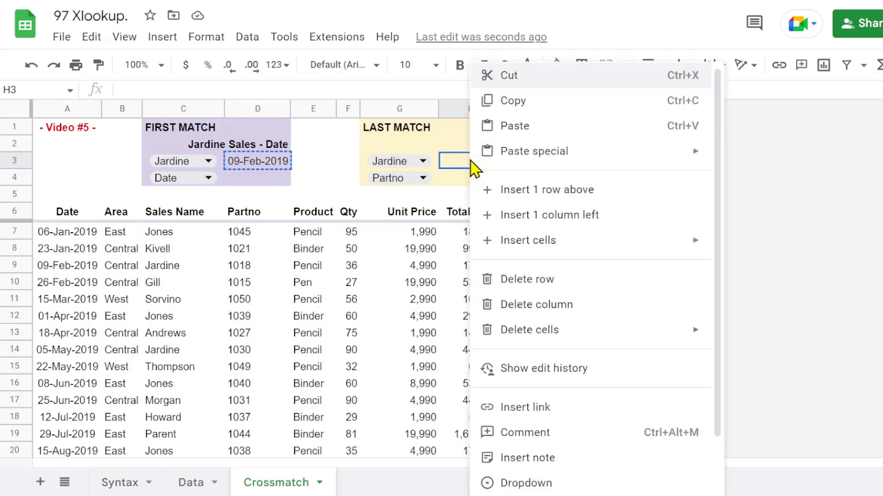
pyautogui.moveTo(585, 158)
pyautogui.click(754, 210)
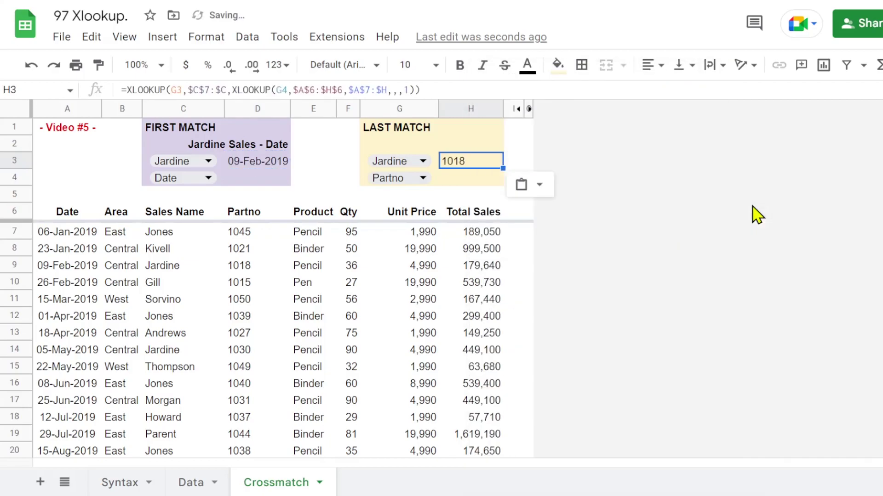
pyautogui.press('Right')
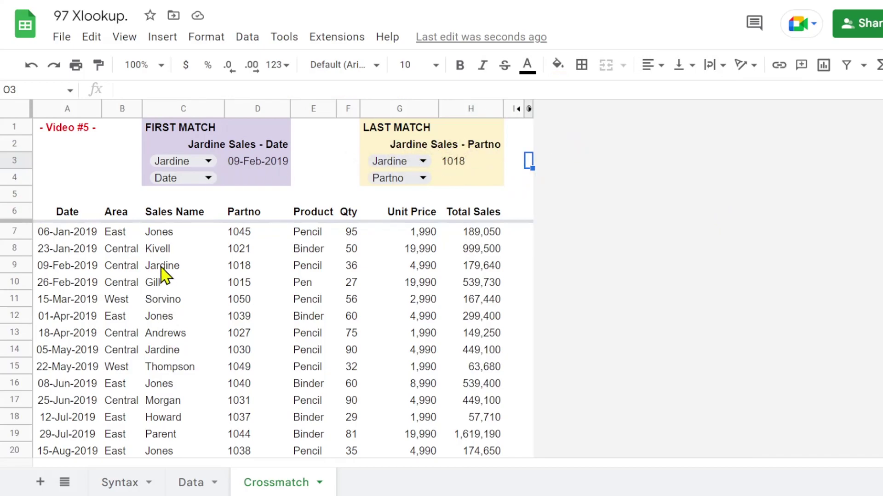
# Remove the empty arguments and search mode 1 from the nested XLOOKUP in H3, and close the formula help
pyautogui.click(464, 164)
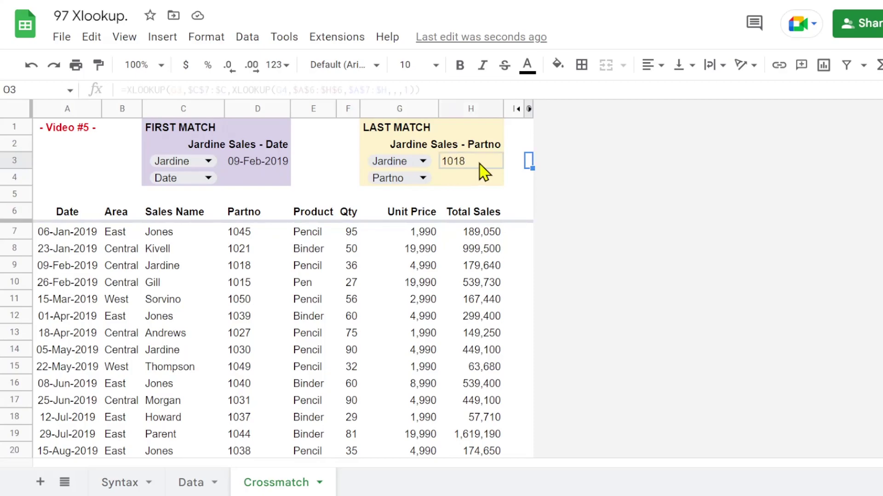
pyautogui.click(405, 89)
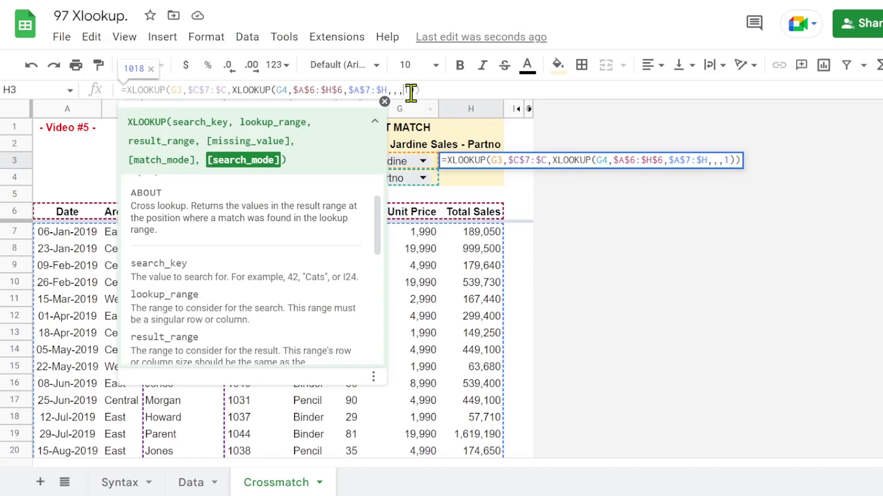
pyautogui.press('BackSpace')
pyautogui.press('BackSpace')
pyautogui.press('BackSpace')
pyautogui.press('BackSpace')
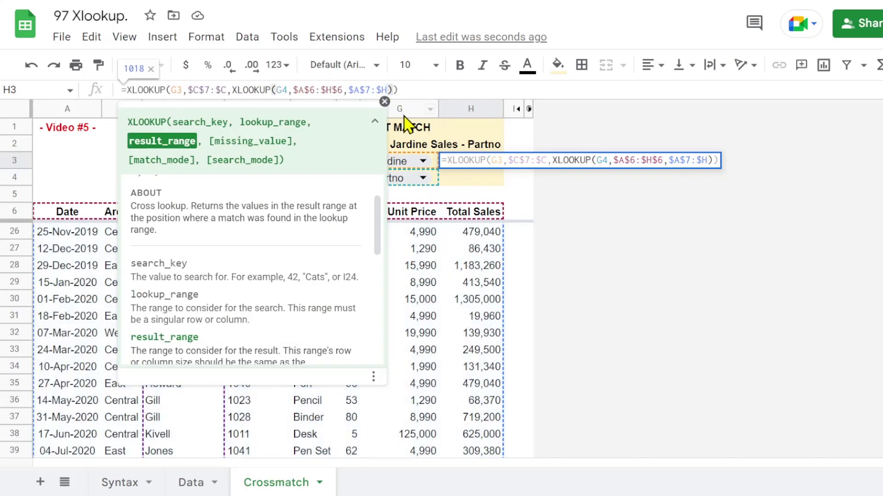
pyautogui.click(384, 102)
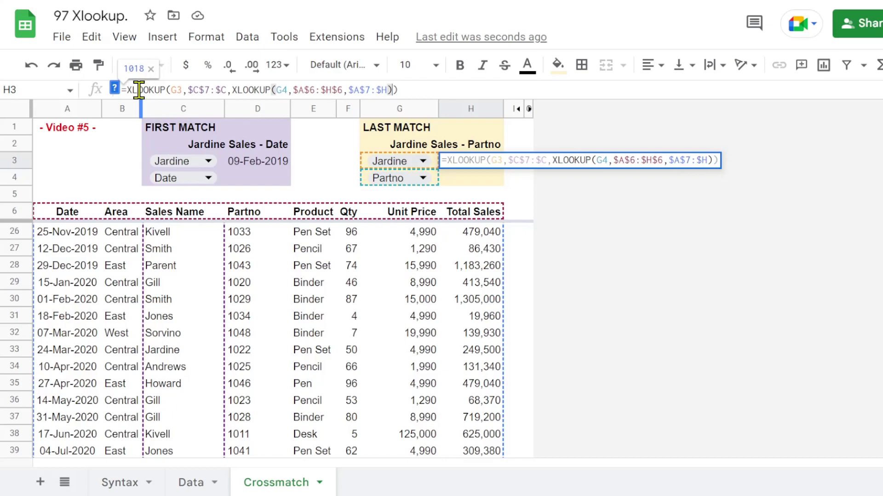
# Give the outer XLOOKUP in H3 an empty missing value and match mode with search mode -1, and enter the formula
pyautogui.write(',')
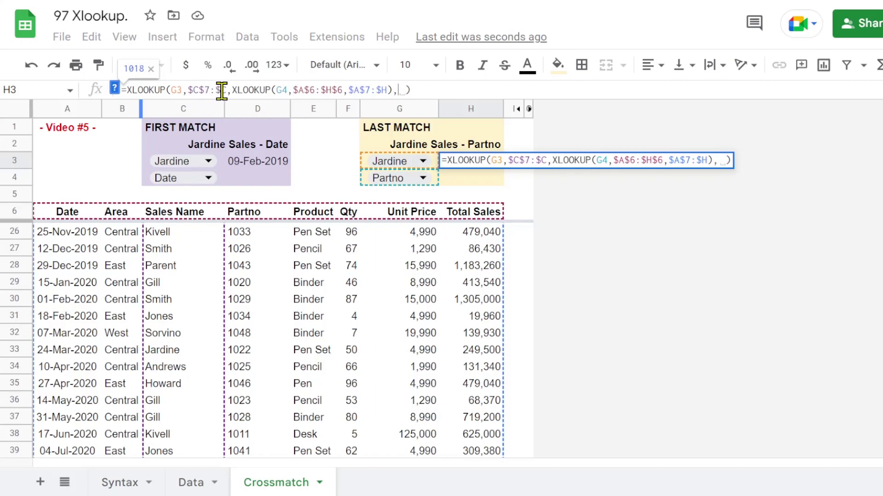
pyautogui.click(398, 89)
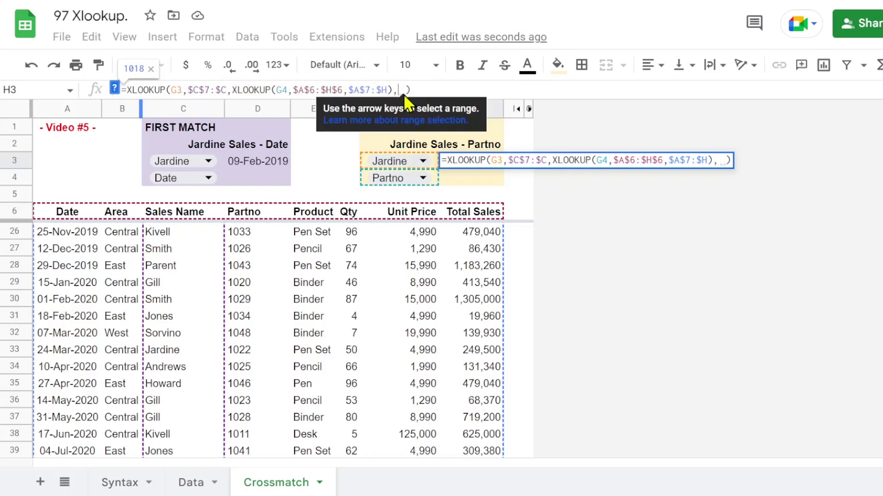
pyautogui.write(',,,')
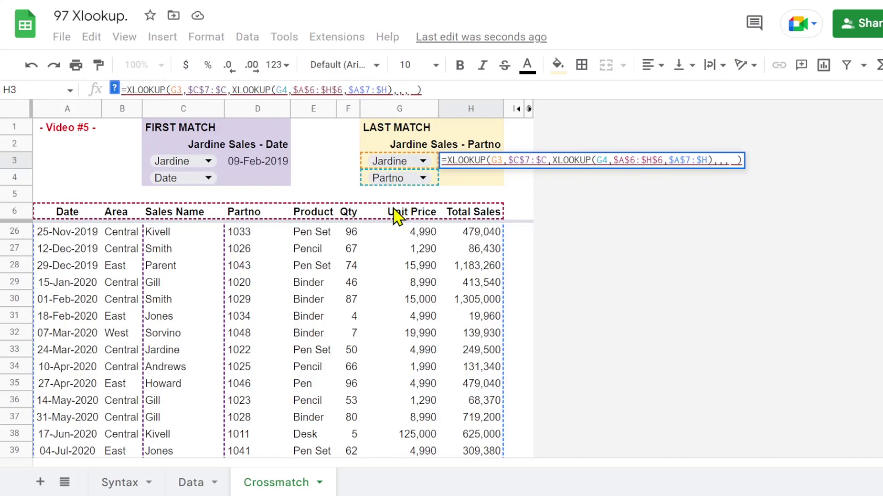
pyautogui.write('-1')
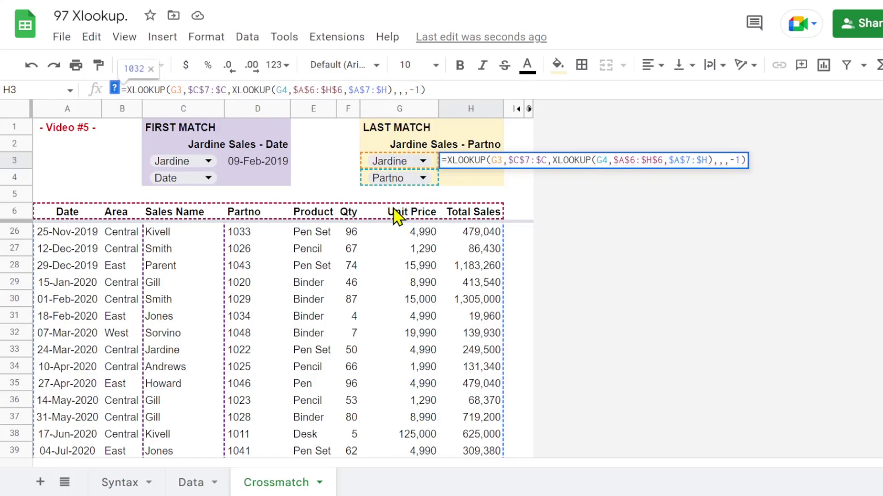
pyautogui.press('Return')
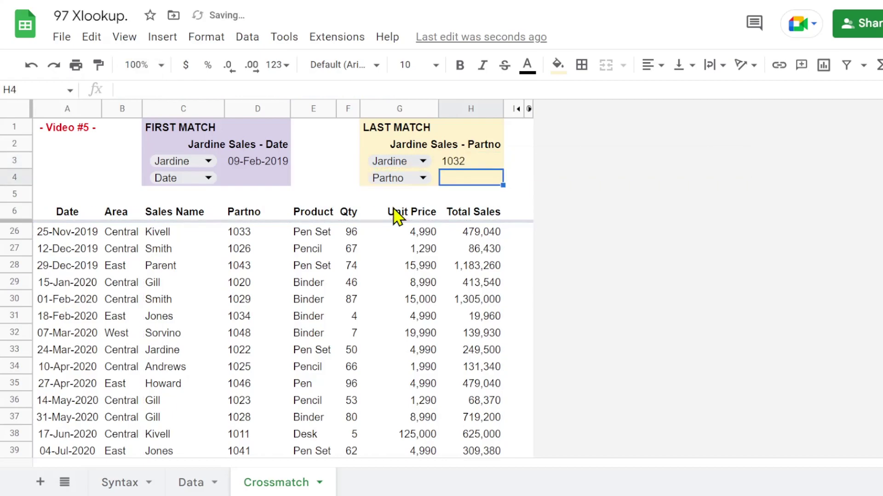
# Check the last row of the chosen sales name and its Partno against the LAST MATCH result
pyautogui.scroll(-2, 267, 342)
pyautogui.scroll(-3, 267, 342)
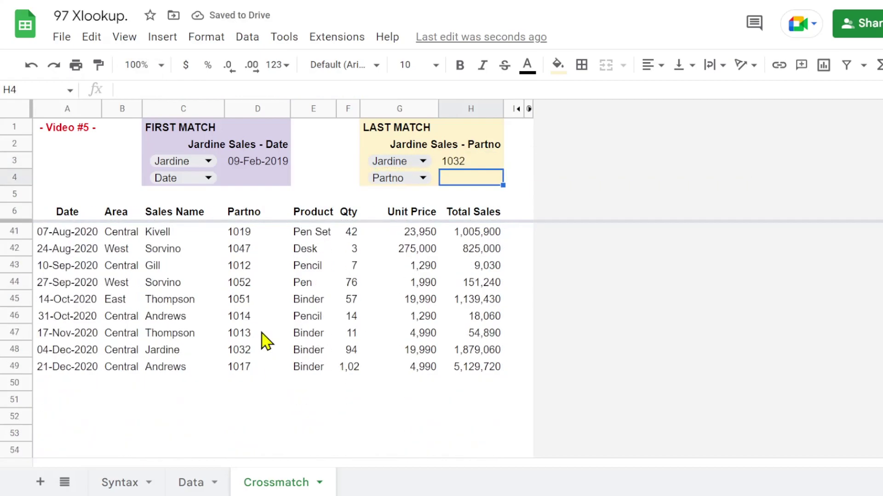
pyautogui.click(159, 351)
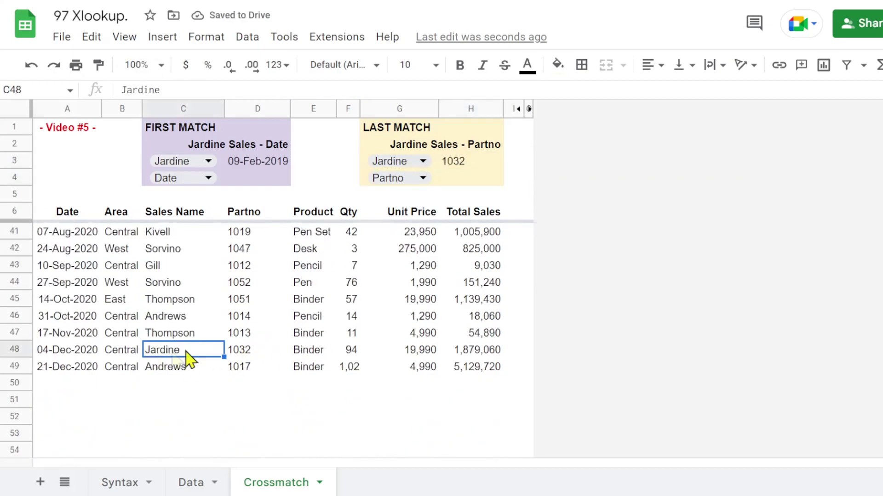
pyautogui.click(238, 355)
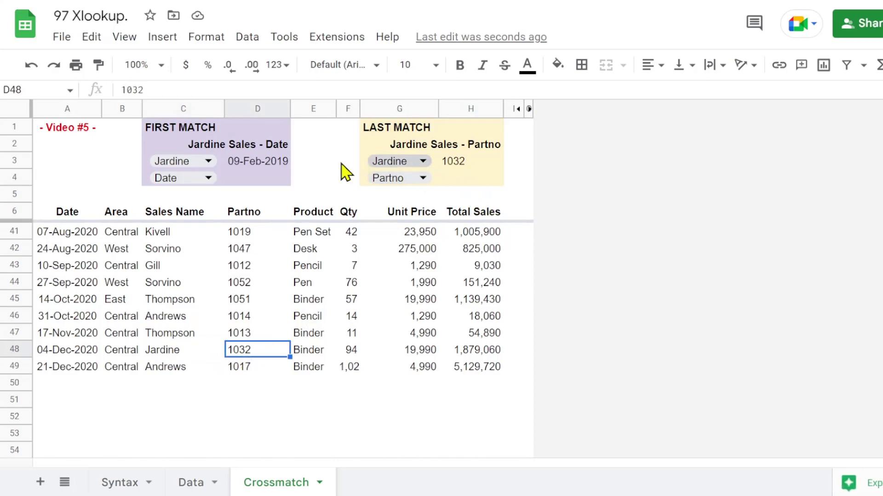
# Move the empty missing value, empty match mode and search mode 1 in D3 from the inner to the outer XLOOKUP
pyautogui.click(262, 167)
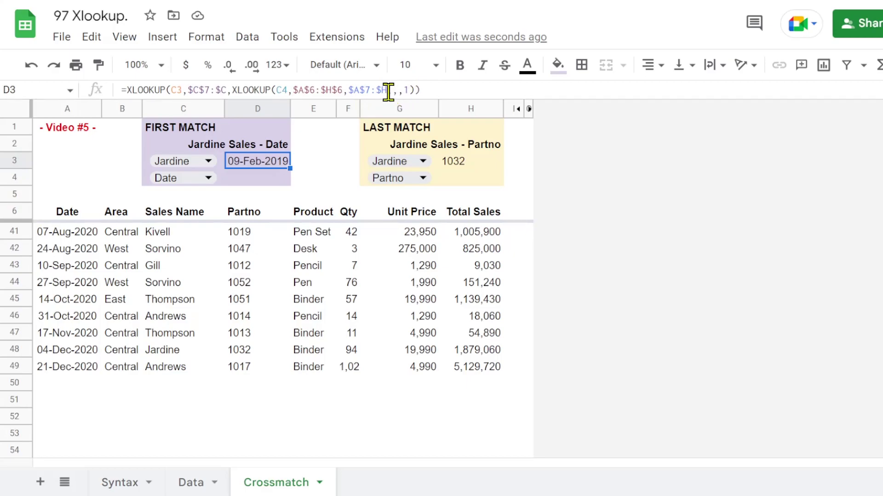
pyautogui.click(388, 90)
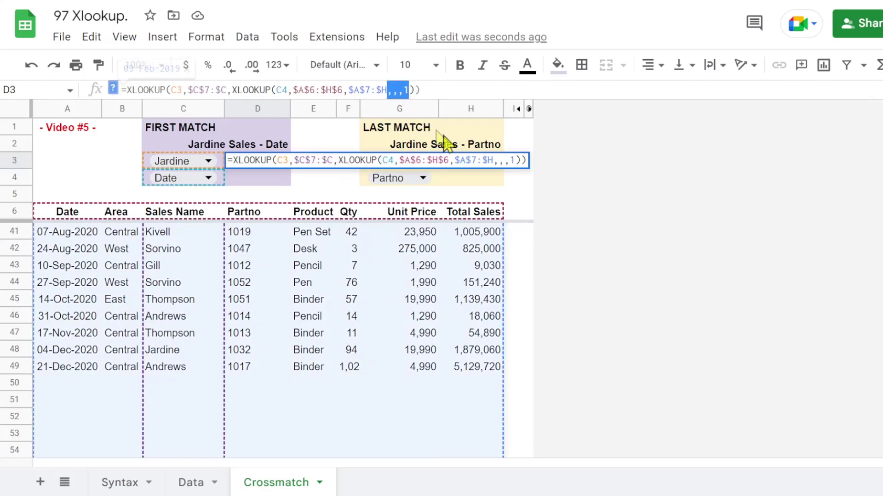
pyautogui.press('BackSpace')
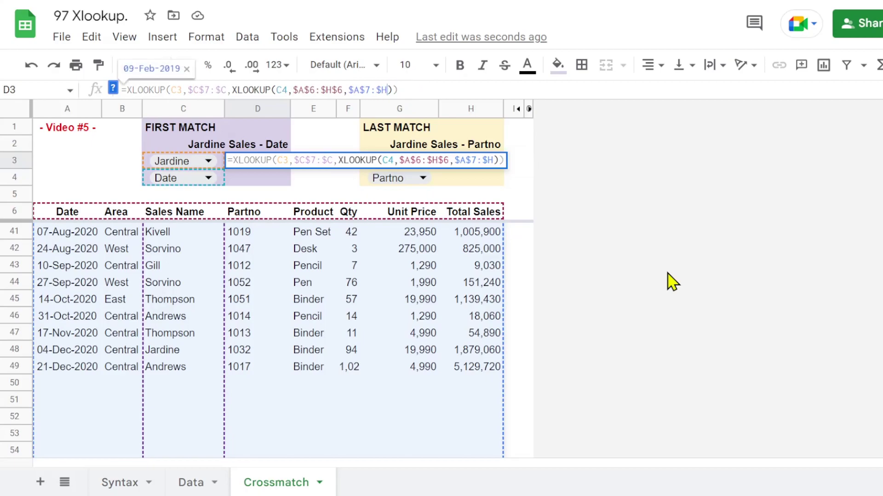
pyautogui.write(',,,1')
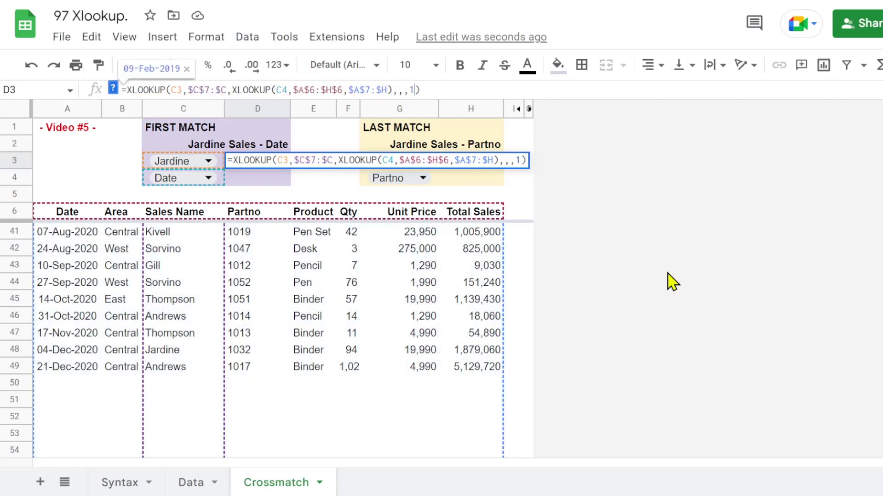
pyautogui.press('Return')
pyautogui.press('Up')
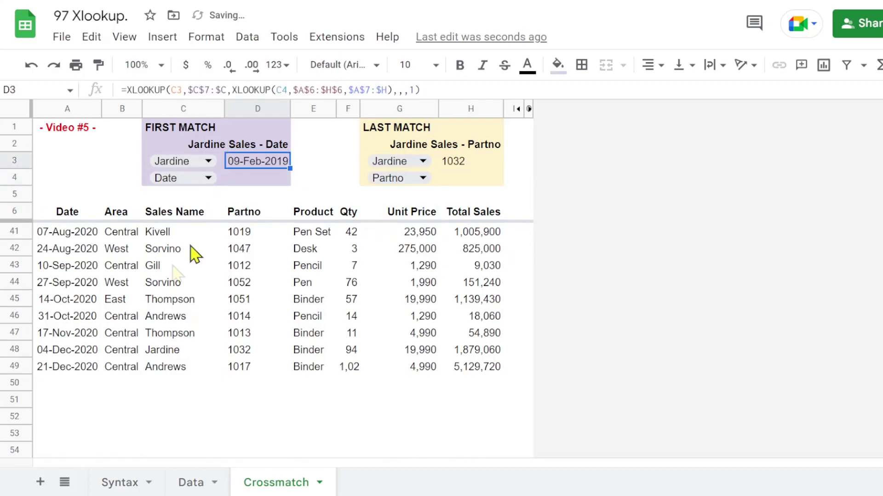
# Unhide the columns after column I and review the pivot table of total sales by sales name and area
pyautogui.scroll(10, 336, 261)
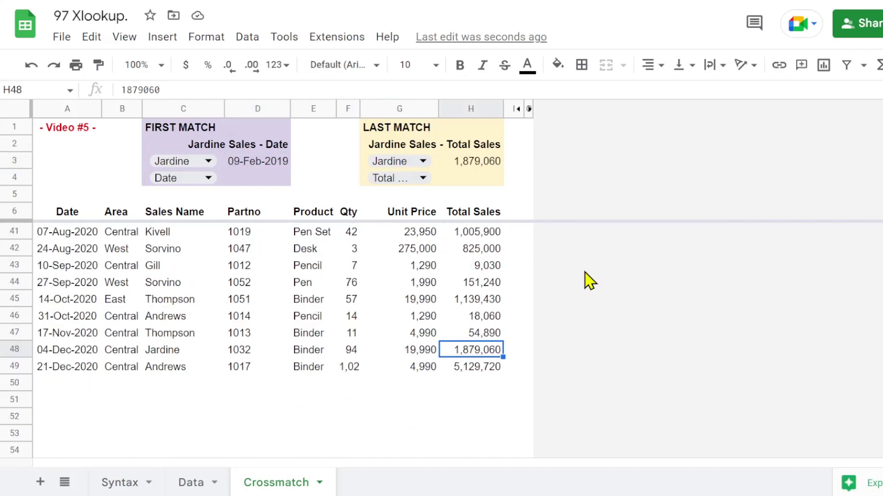
pyautogui.click(529, 110)
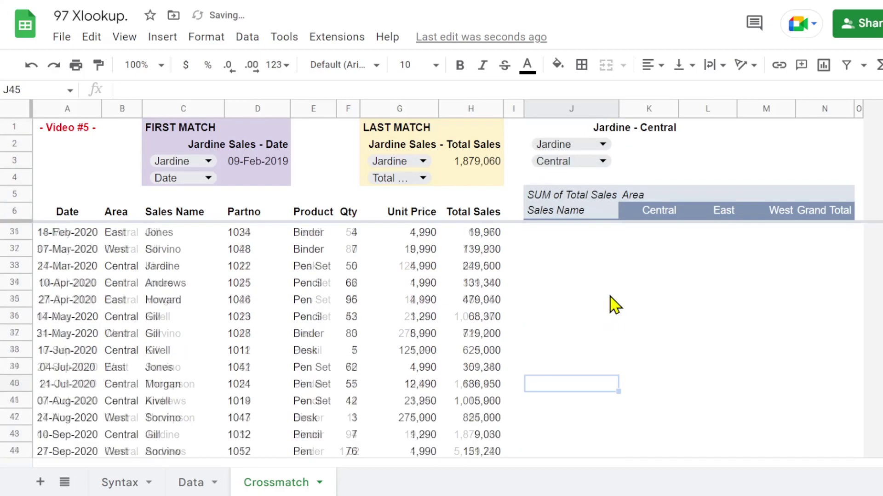
pyautogui.scroll(8, 615, 303)
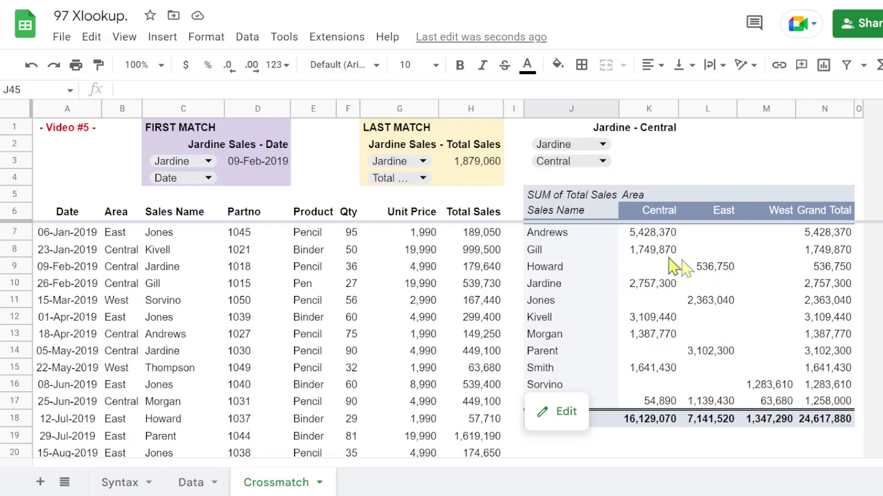
pyautogui.click(649, 240)
pyautogui.click(659, 281)
pyautogui.click(802, 297)
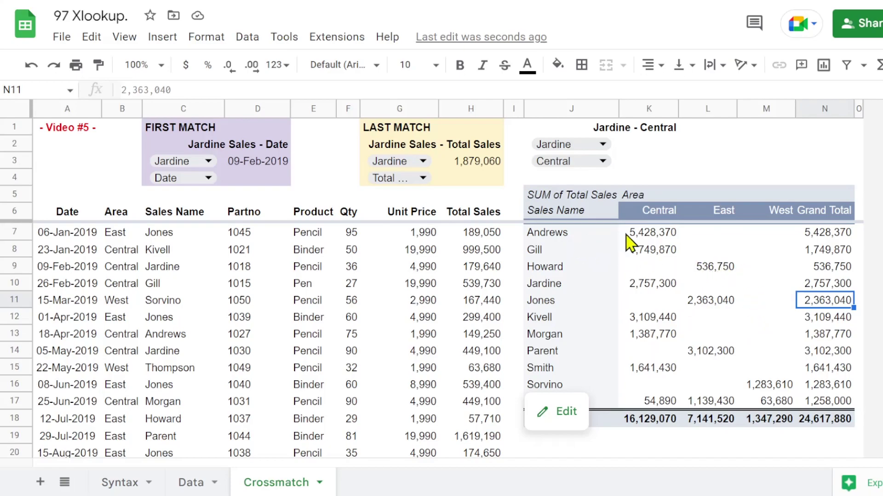
pyautogui.moveTo(658, 216); pyautogui.dragTo(658, 384)
pyautogui.click(552, 303)
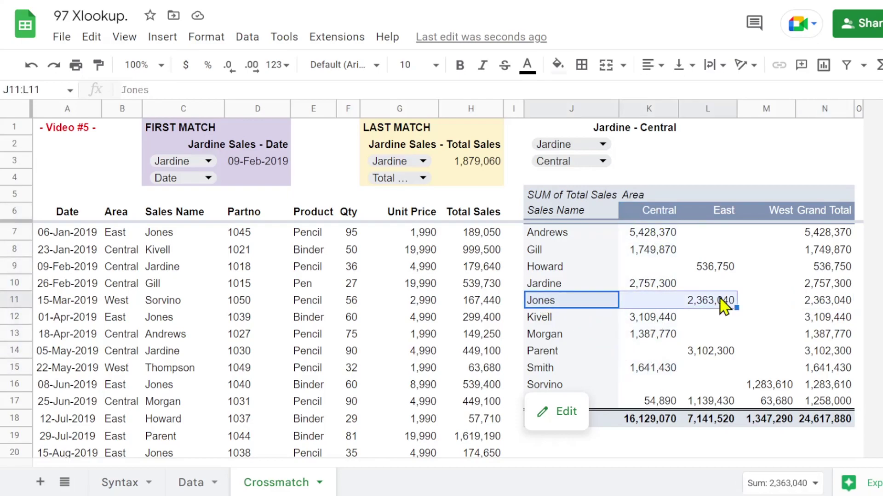
# Start an XLOOKUP in K2 with search key J2 and the open-ended lookup range J7:J over the pivot's sales names
pyautogui.click(651, 160)
pyautogui.click(649, 143)
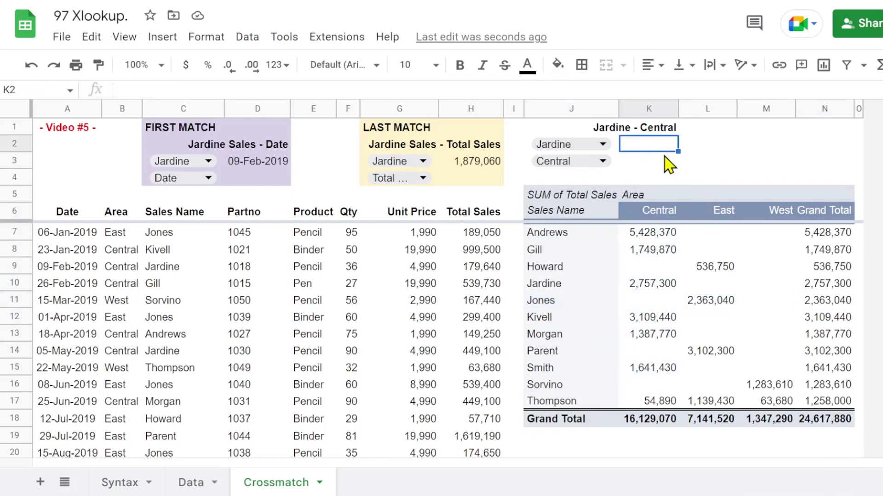
pyautogui.write('=xloo')
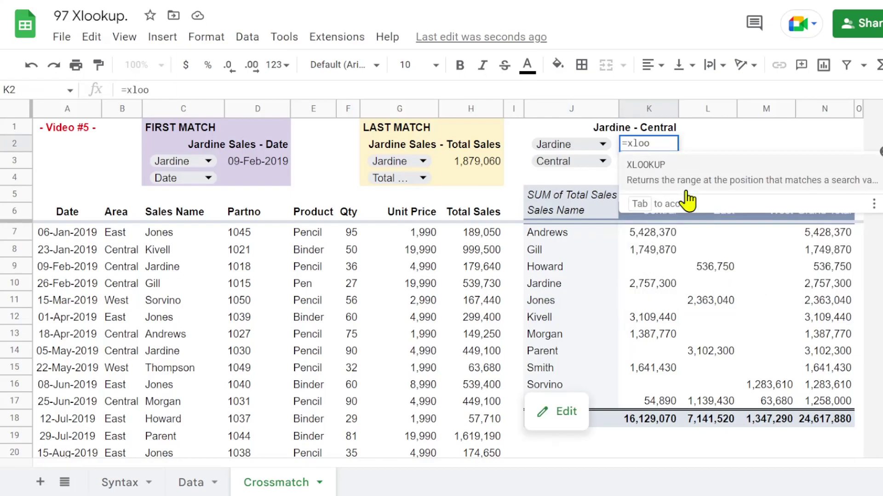
pyautogui.click(652, 174)
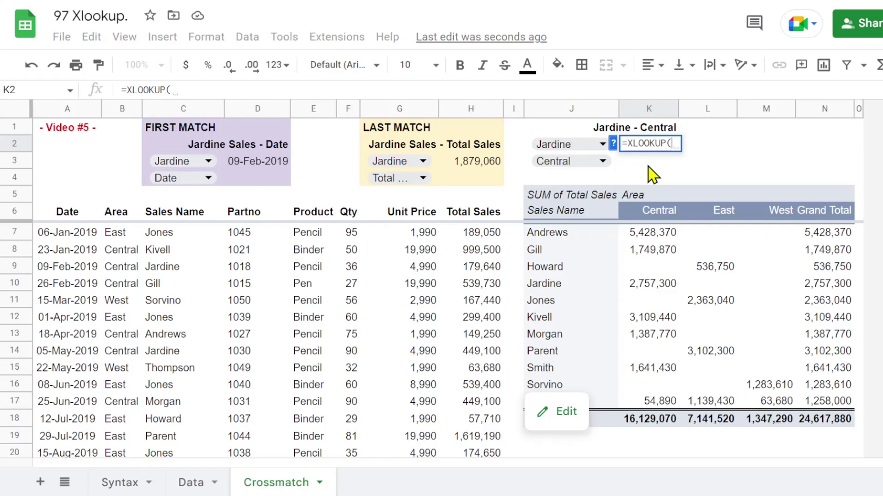
pyautogui.click(569, 147)
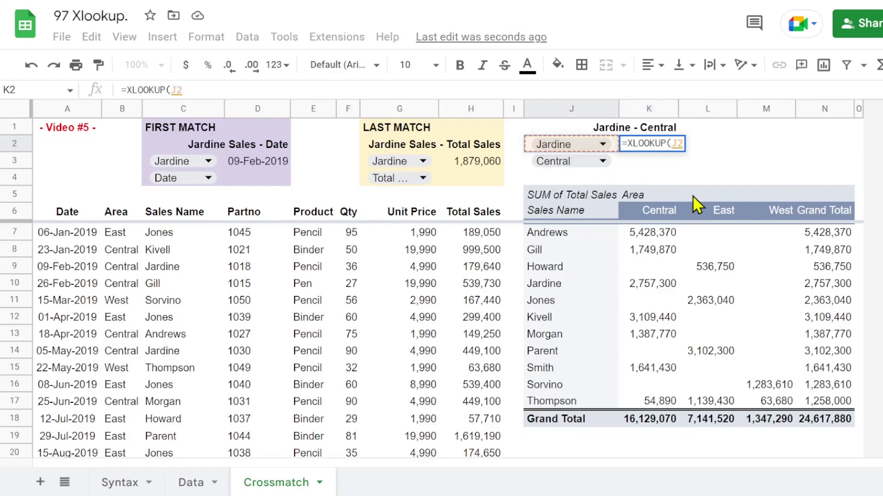
pyautogui.write(',')
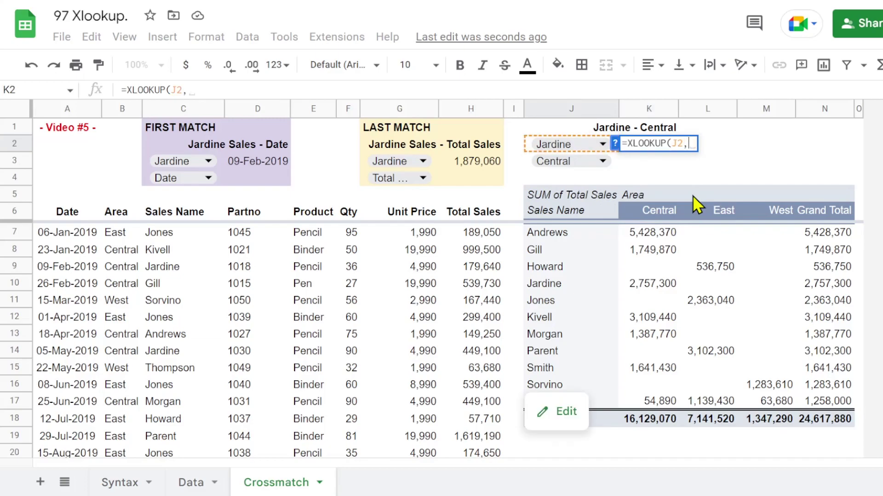
pyautogui.moveTo(561, 234); pyautogui.dragTo(565, 404)
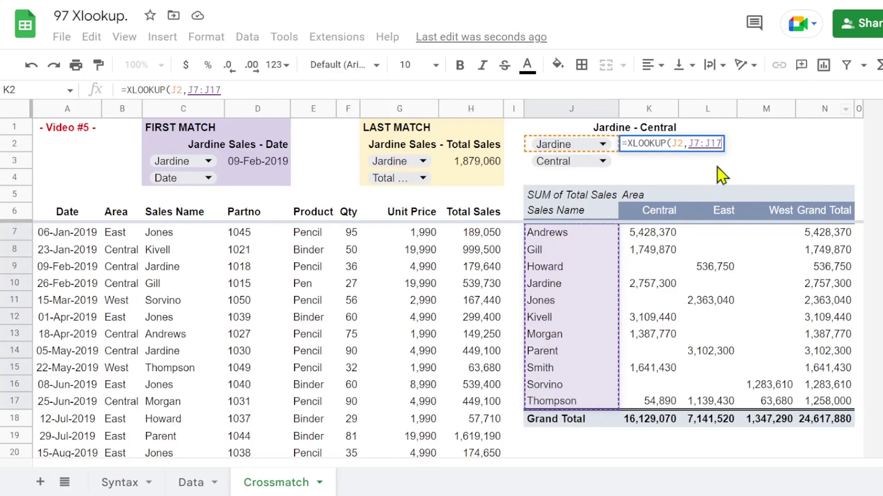
pyautogui.doubleClick(715, 144)
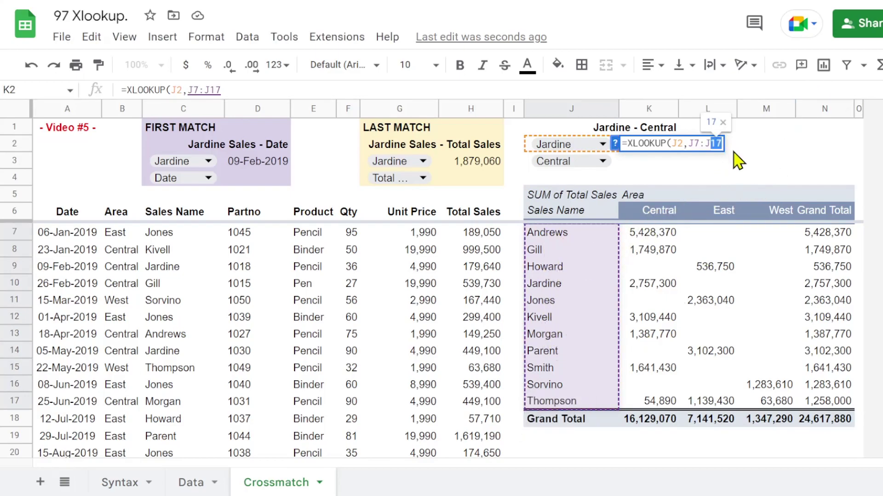
pyautogui.press('BackSpace')
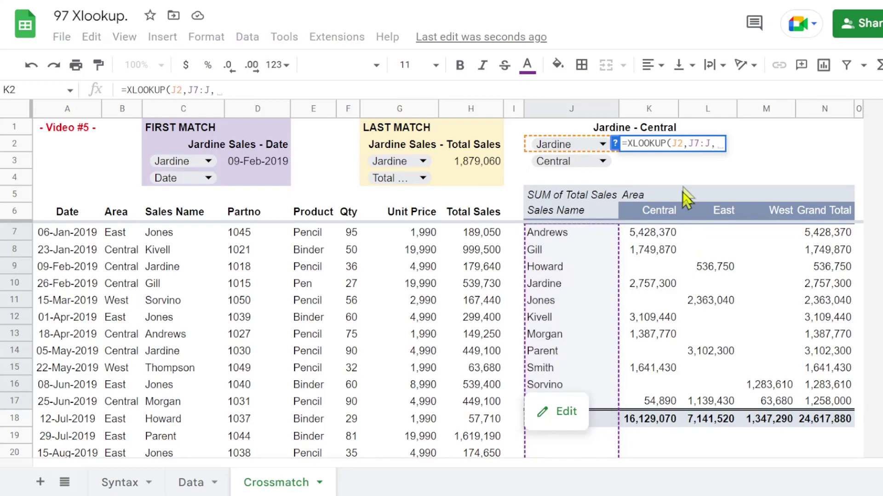
pyautogui.write(',')
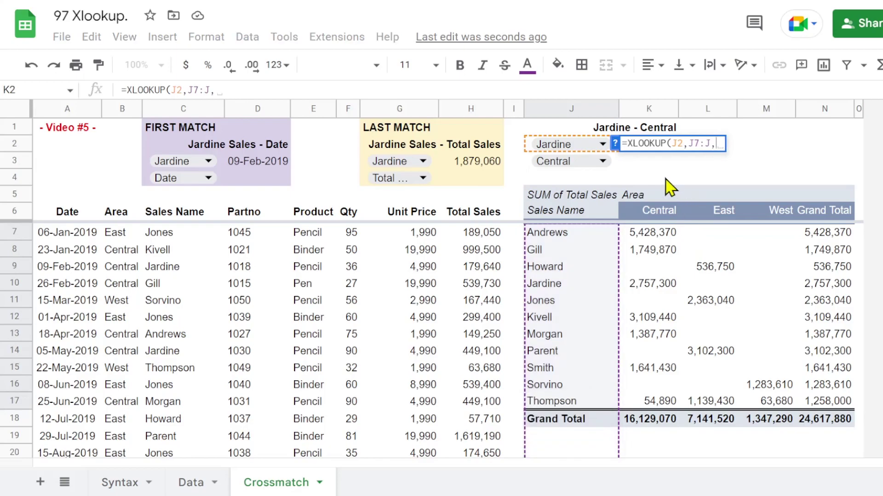
# Nest a second XLOOKUP as the result range in K2, with search key J3 and the pivot headers K6:N6 as lookup range
pyautogui.write('xloo')
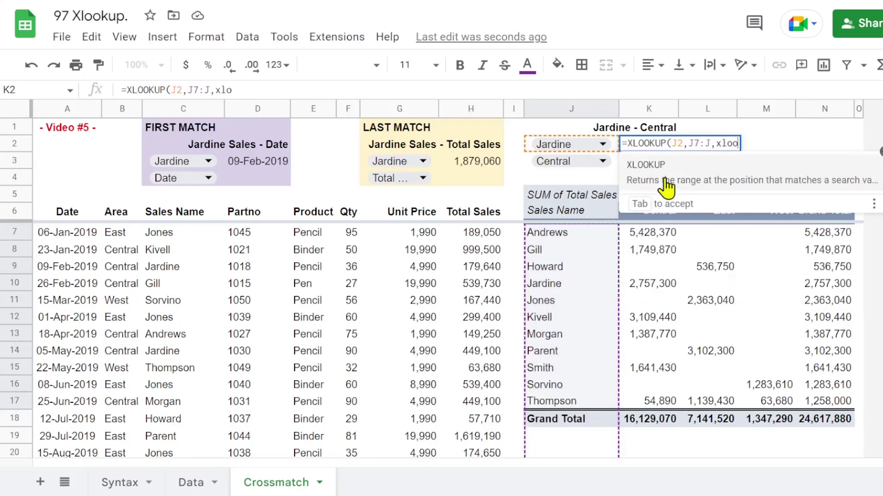
pyautogui.write('k')
pyautogui.click(637, 165)
pyautogui.click(550, 167)
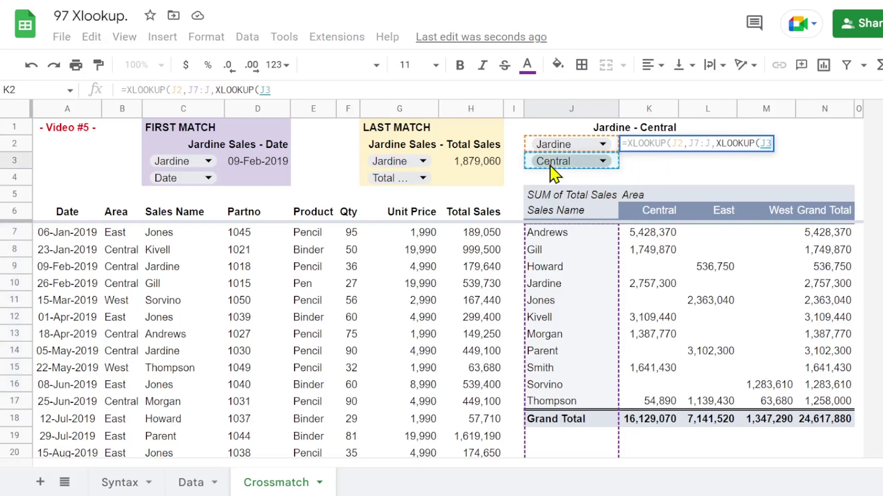
pyautogui.write(',')
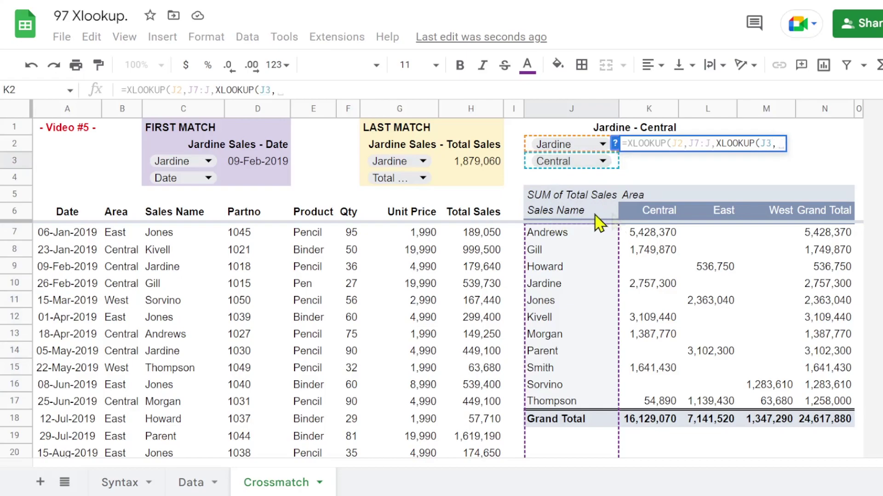
pyautogui.moveTo(641, 215); pyautogui.dragTo(821, 213)
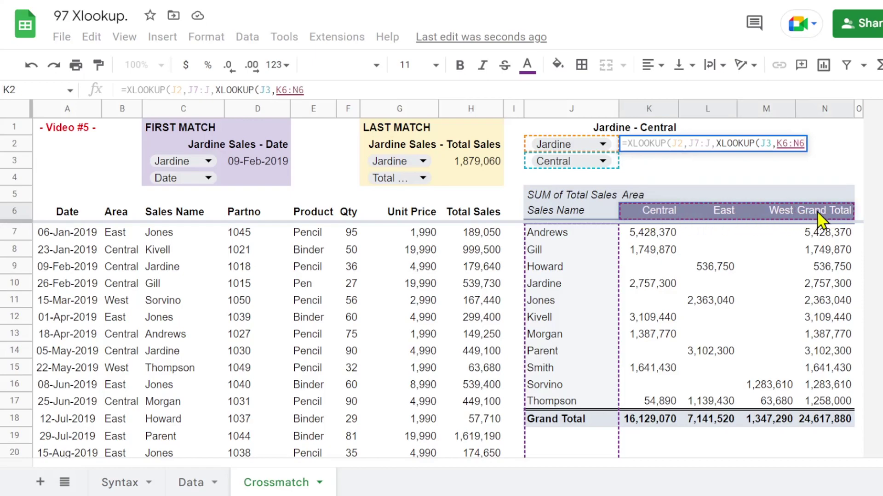
pyautogui.write(',')
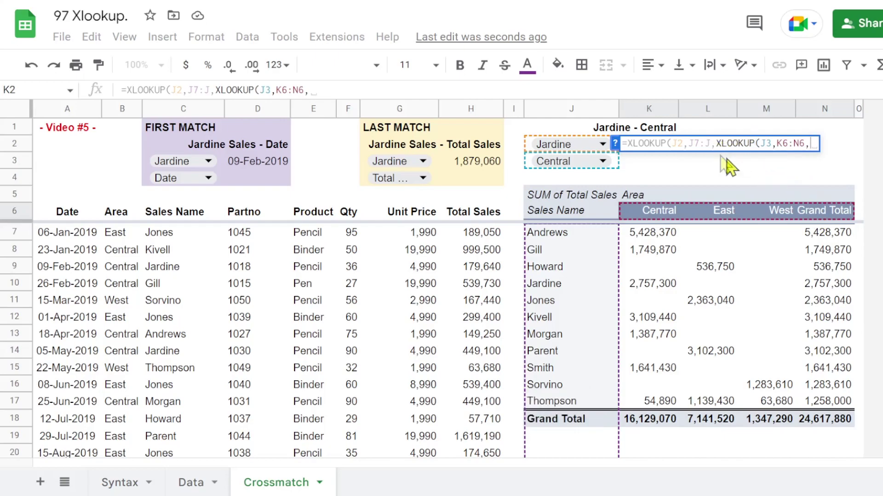
# Give the nested XLOOKUP in K2 the open-ended result range K7:N, close both functions and enter the formula
pyautogui.moveTo(639, 235); pyautogui.dragTo(717, 402)
pyautogui.moveTo(760, 420); pyautogui.dragTo(823, 421)
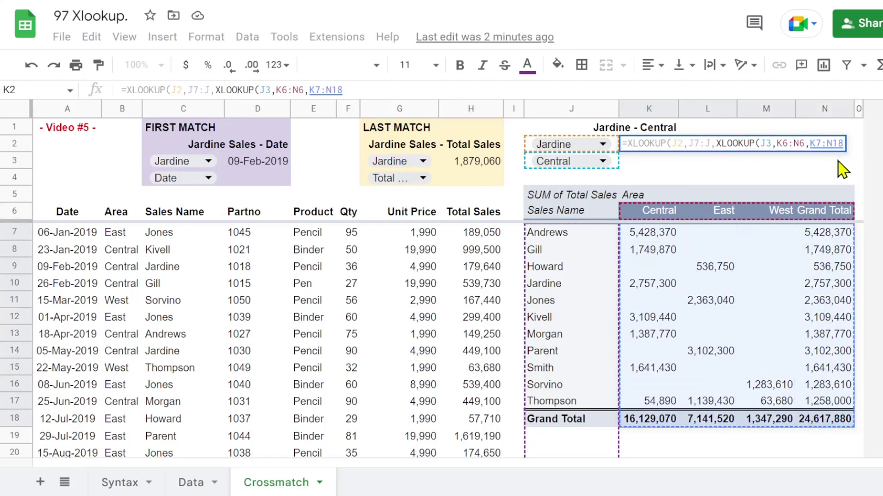
pyautogui.press('BackSpace')
pyautogui.press('BackSpace')
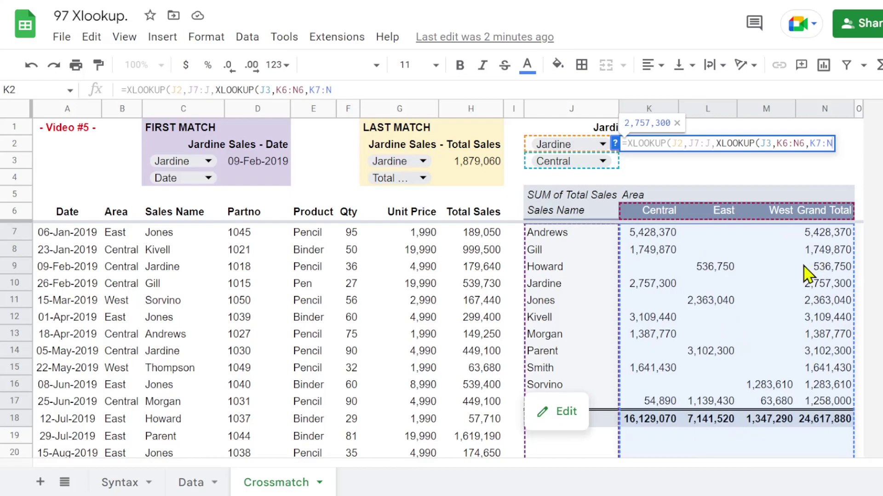
pyautogui.write(')')
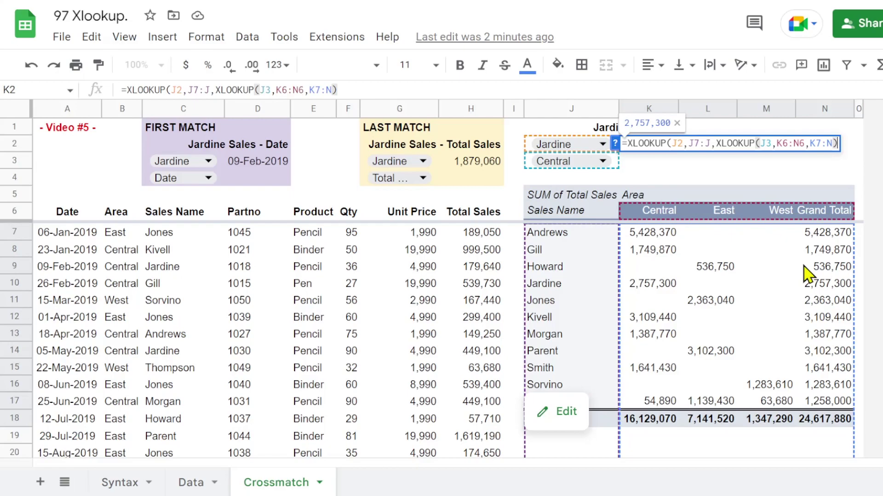
pyautogui.write(')')
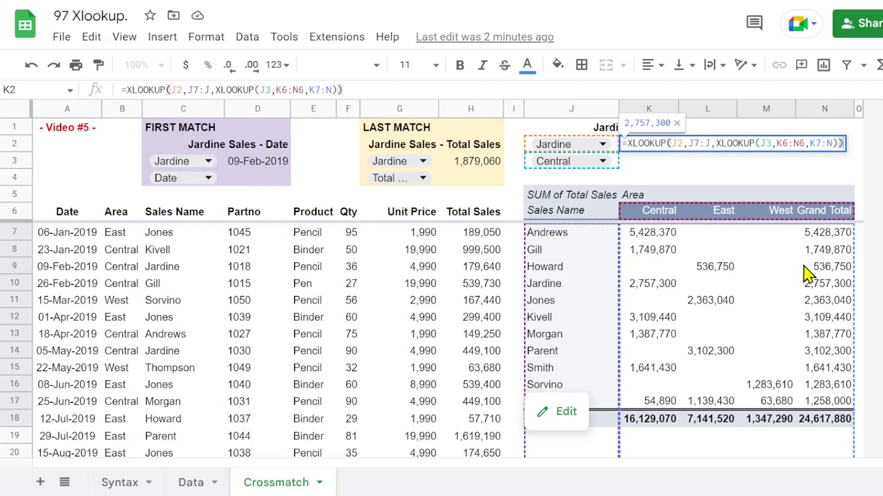
pyautogui.press('Return')
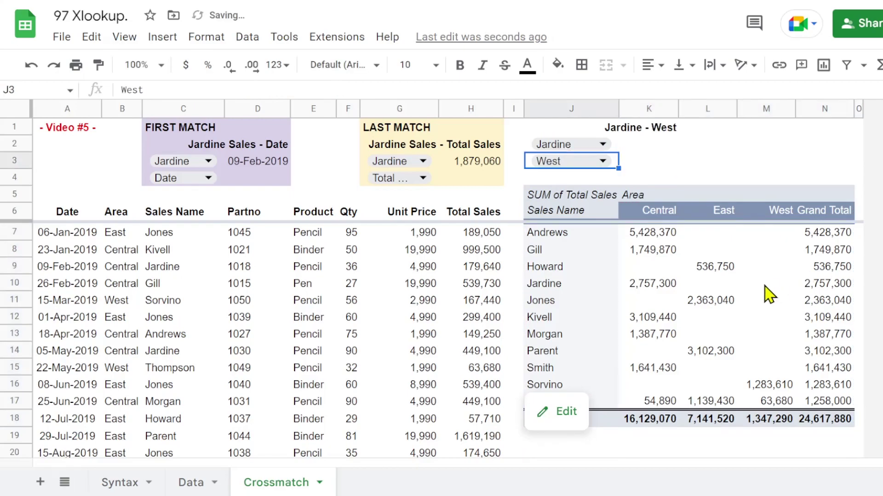
# Set the sales name in J2 to the last one listed before Grand Total in the pivot table
pyautogui.scroll(-1, 710, 295)
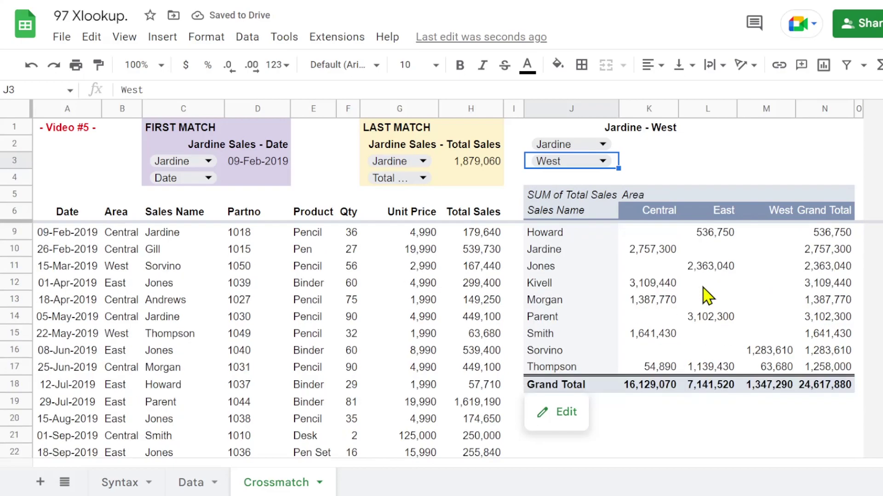
pyautogui.click(601, 144)
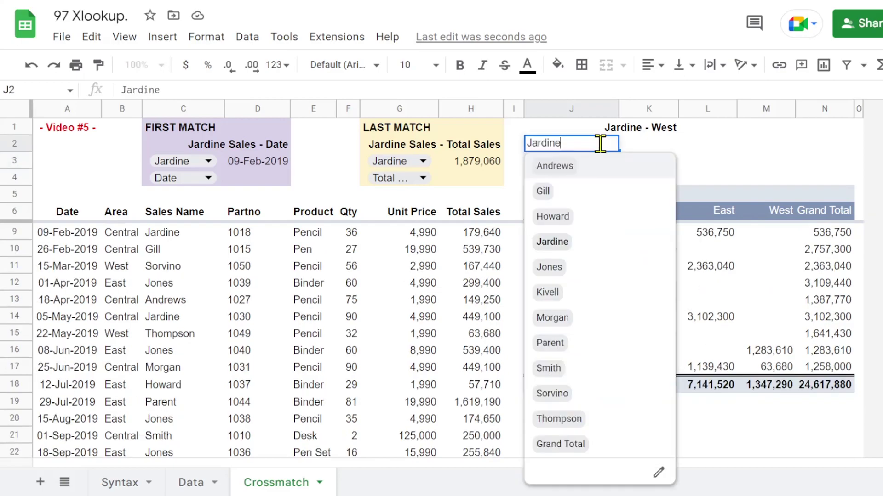
pyautogui.click(558, 418)
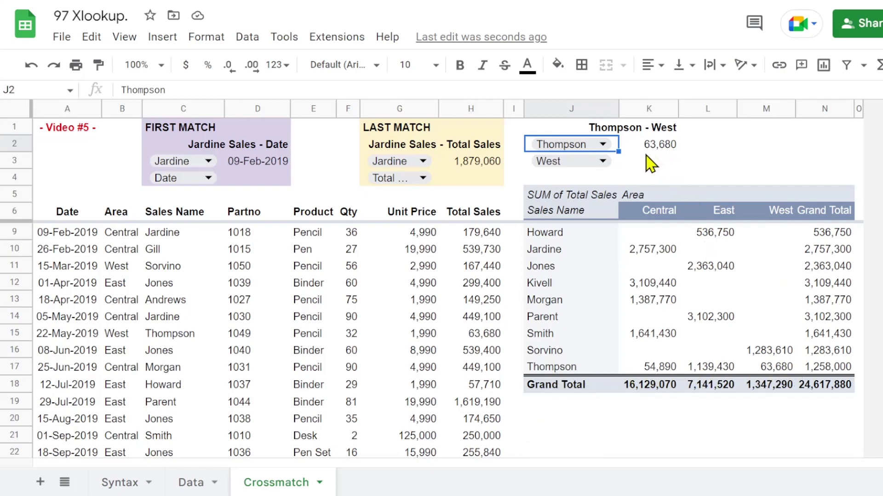
# Test the pivot lookup by setting the area in J3 to East, Central and Grand Total in turn
pyautogui.click(599, 162)
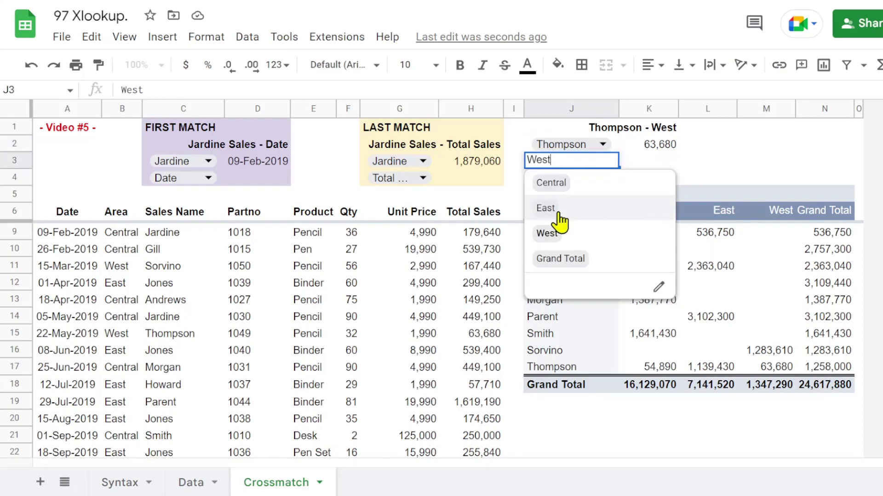
pyautogui.click(546, 209)
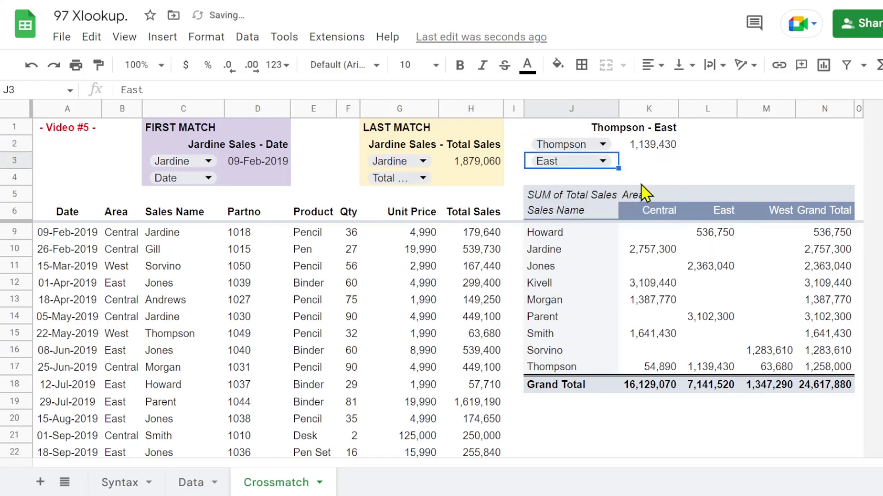
pyautogui.moveTo(711, 351)
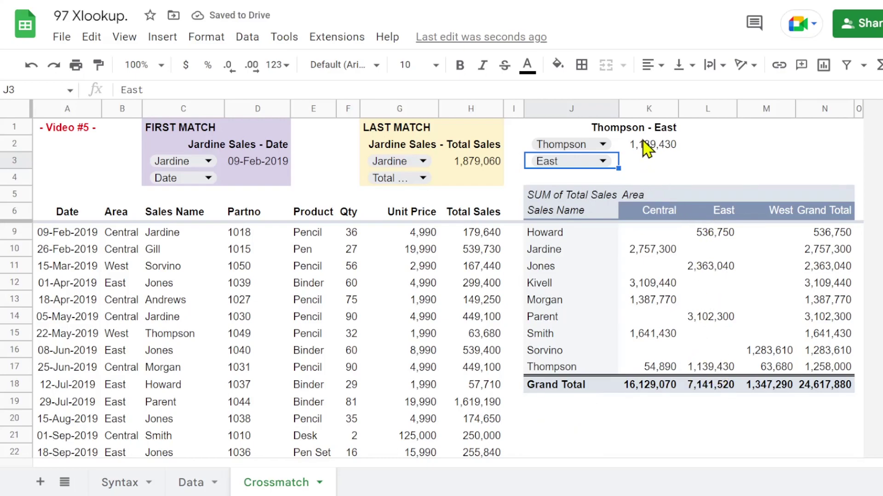
pyautogui.doubleClick(600, 160)
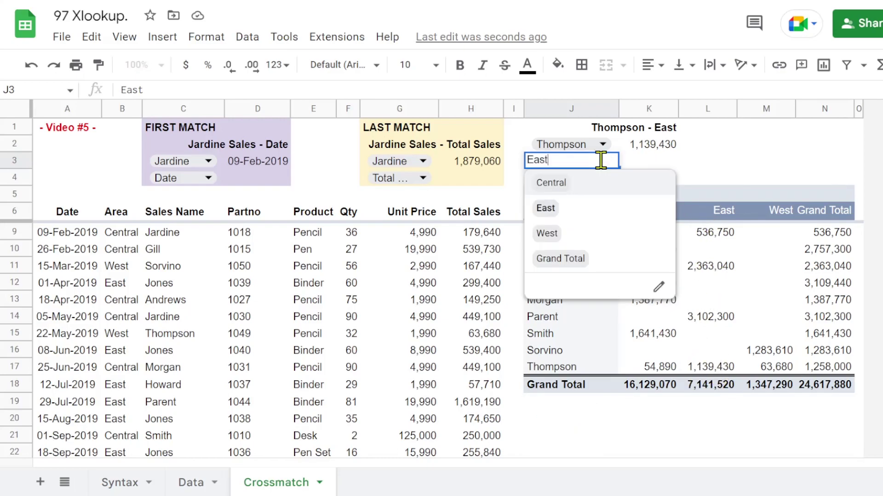
pyautogui.click(549, 183)
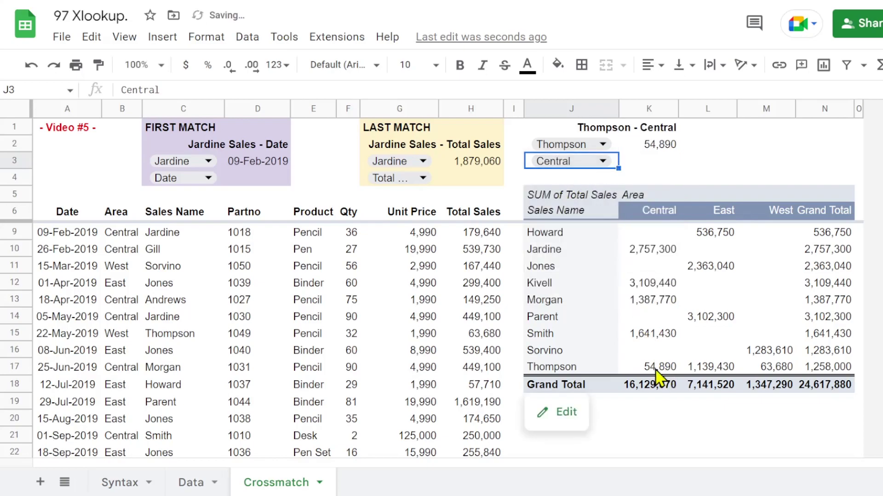
pyautogui.click(598, 162)
pyautogui.click(583, 259)
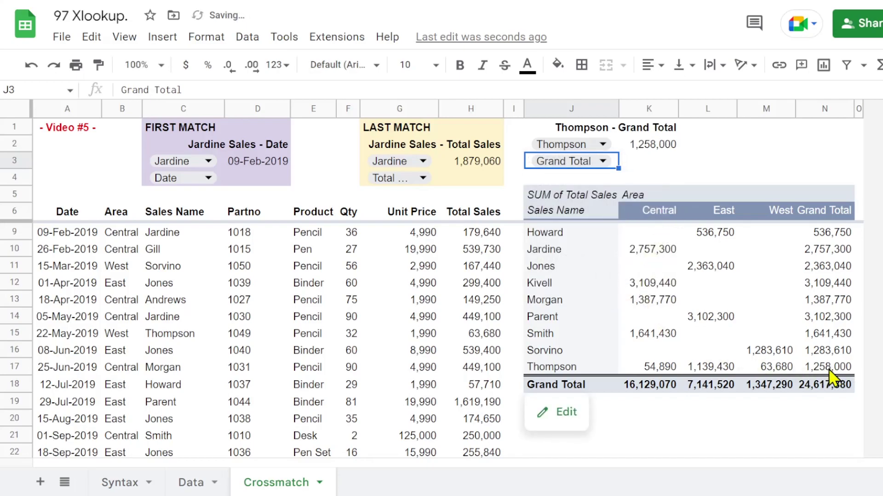
# Inspect the pivot table's East value for the first sales name in L7, and undo the last area change in J3
pyautogui.click(650, 146)
pyautogui.scroll(1, 724, 238)
pyautogui.click(723, 237)
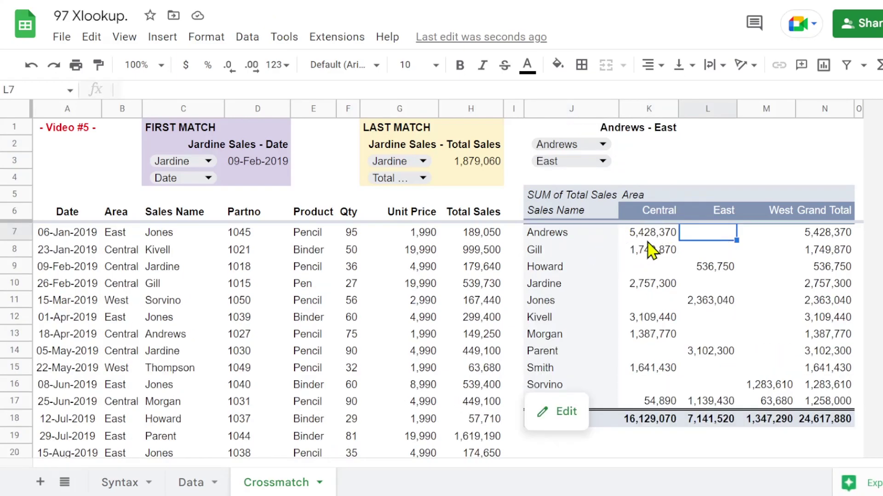
pyautogui.hotkey('ctrl', 'z')
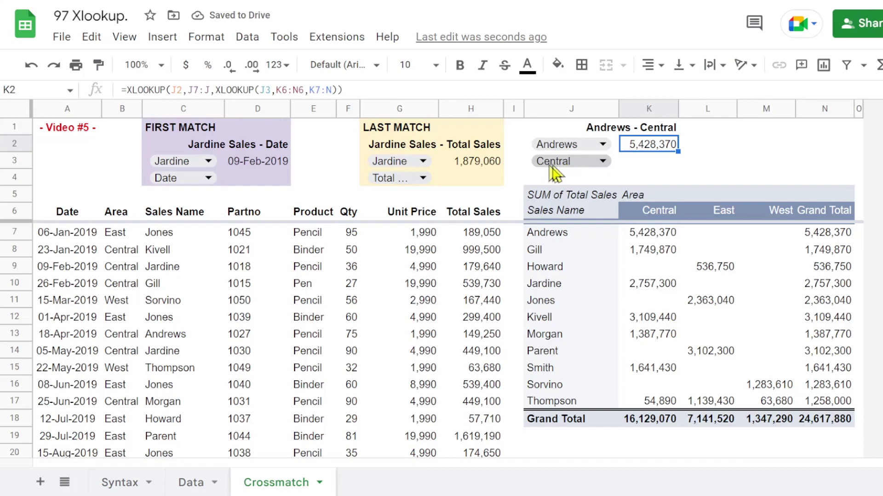
pyautogui.moveTo(560, 225)
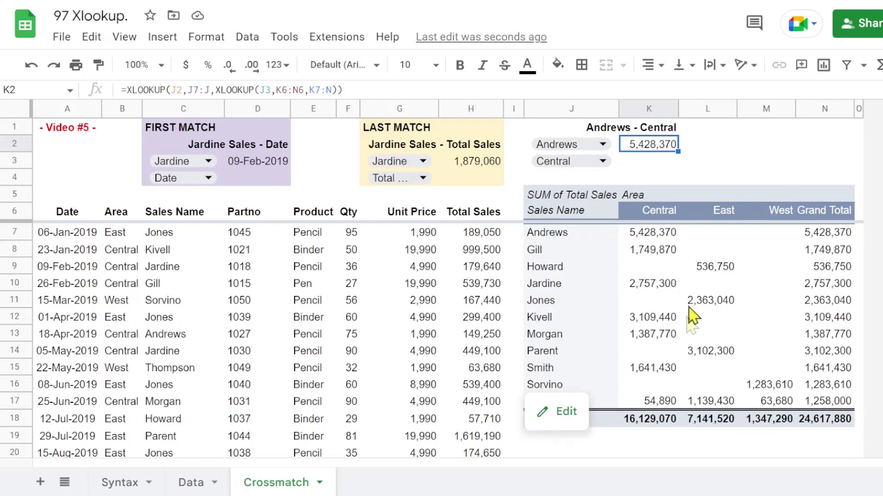
# Sort the pivot table's Sales Name rows by SUM of Total Sales in Central, and switch the sort basis to Grand Total
pyautogui.click(542, 415)
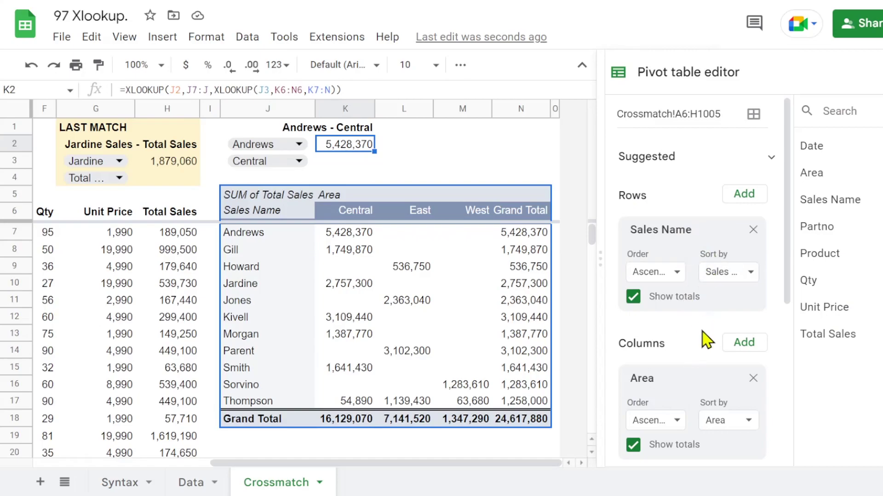
pyautogui.click(755, 276)
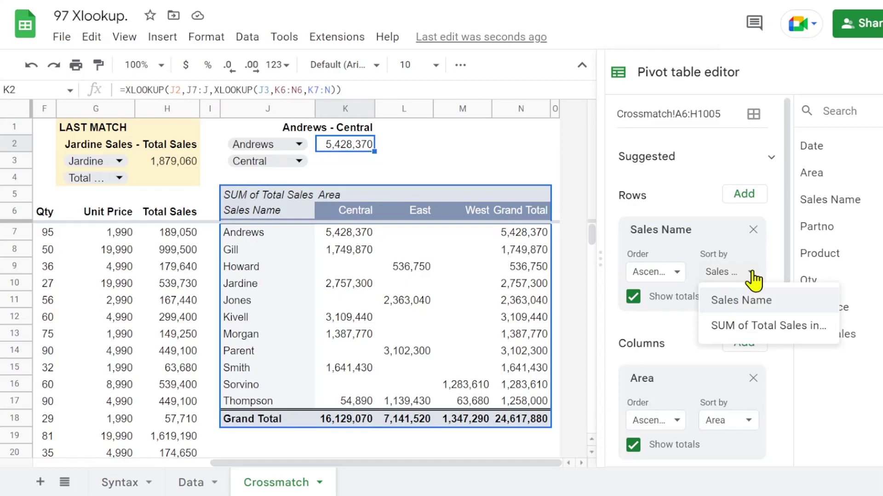
pyautogui.click(756, 328)
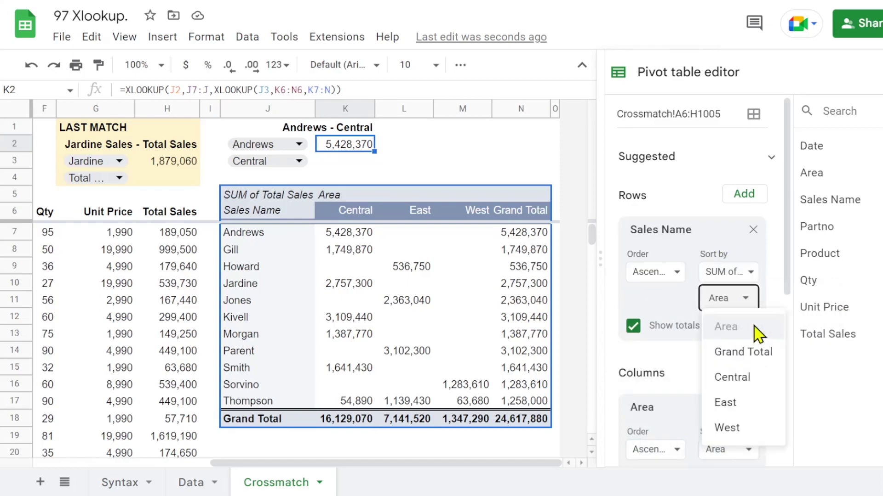
pyautogui.click(735, 378)
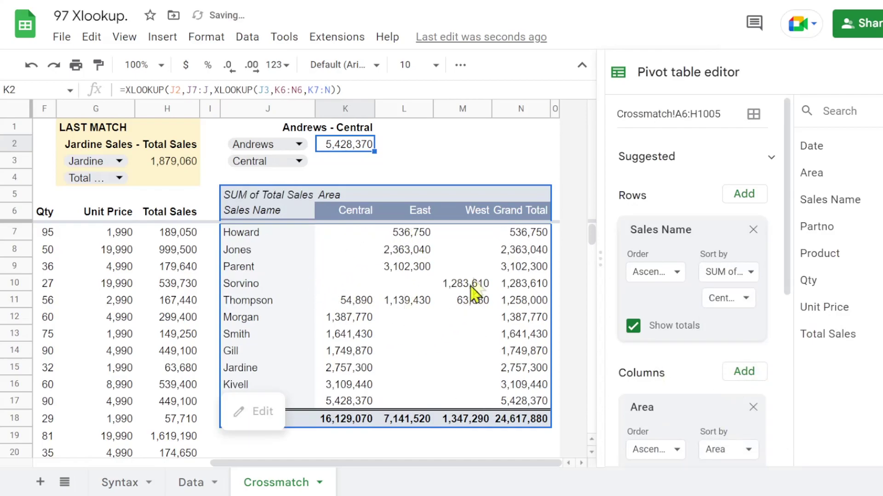
pyautogui.scroll(-1, 285, 262)
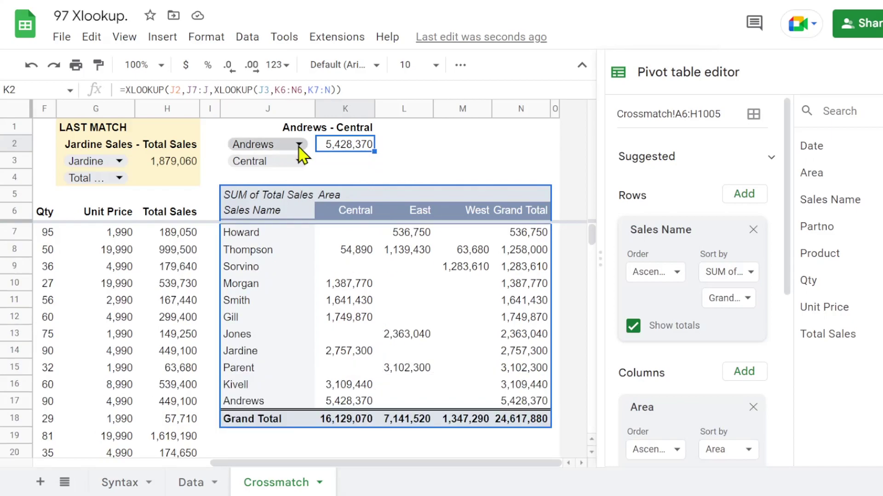
# Set J2 to the seventh sales name listed in the re-sorted pivot table and the area in J3 to East
pyautogui.click(299, 144)
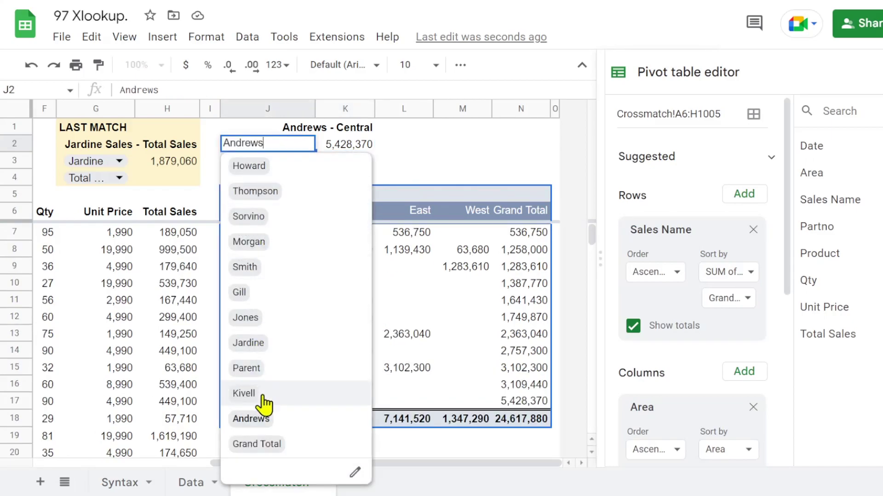
pyautogui.click(256, 320)
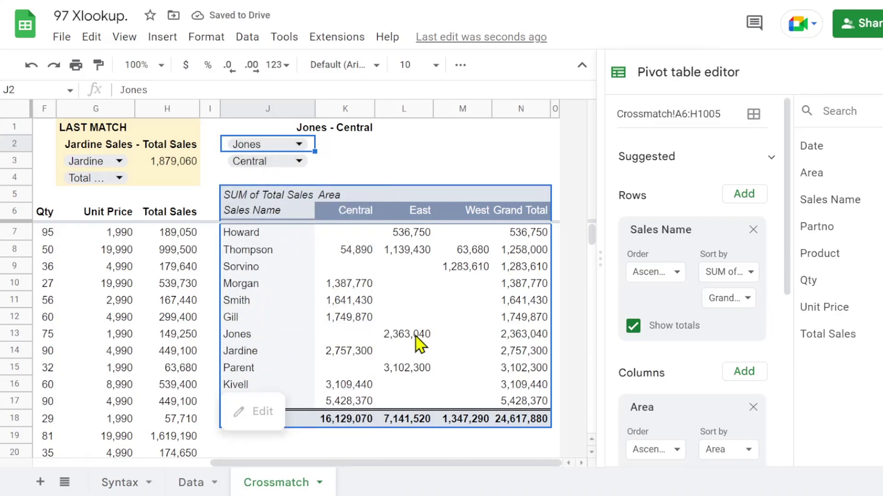
pyautogui.click(299, 161)
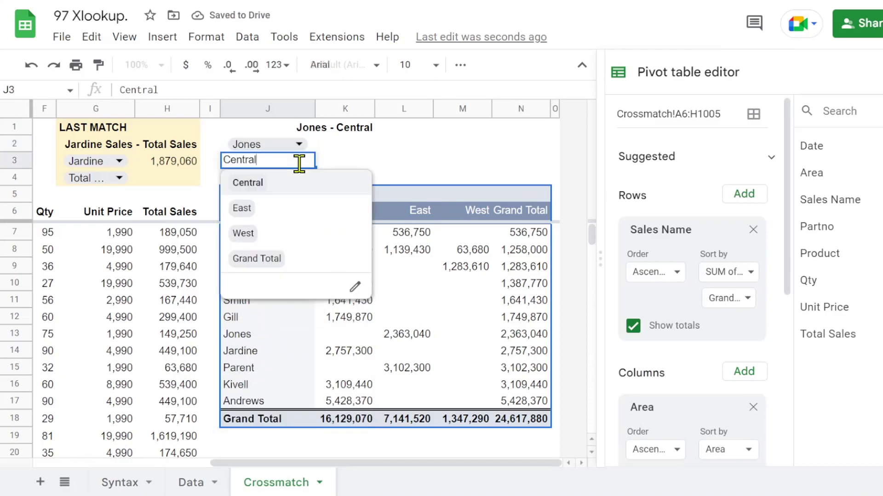
pyautogui.click(248, 213)
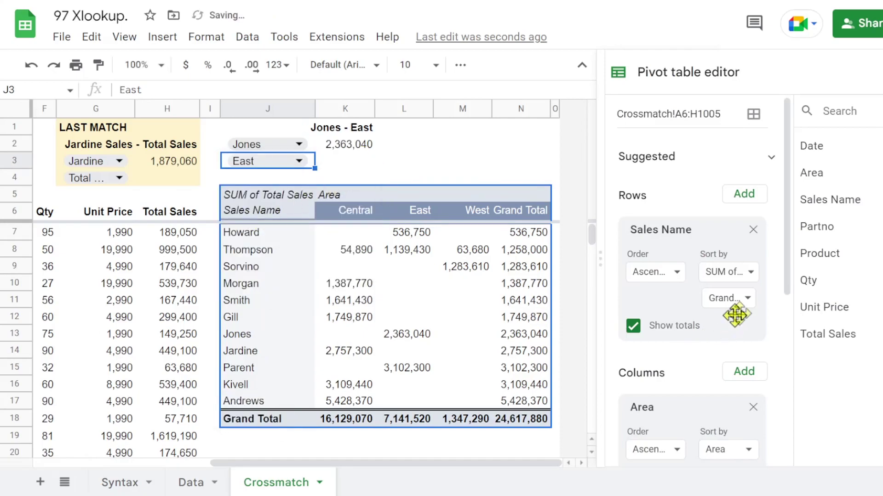
# Change the Sales Name sort basis to Central, check the matching East value in L8, and close the pivot table editor
pyautogui.click(748, 299)
pyautogui.click(737, 378)
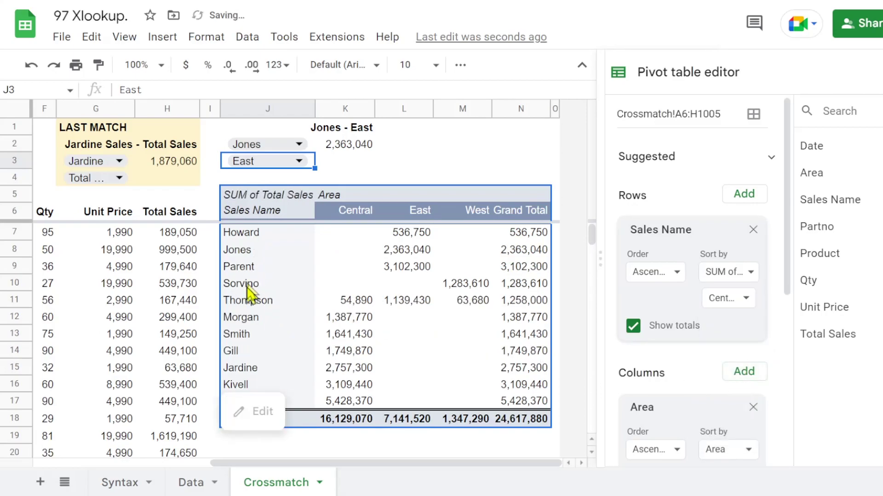
pyautogui.scroll(-1, 248, 257)
pyautogui.scroll(1, 250, 263)
pyautogui.click(408, 252)
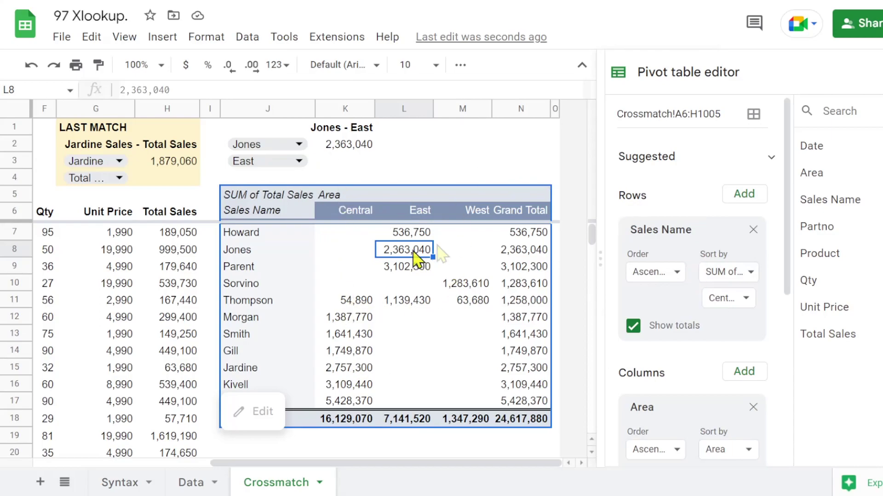
pyautogui.click(882, 73)
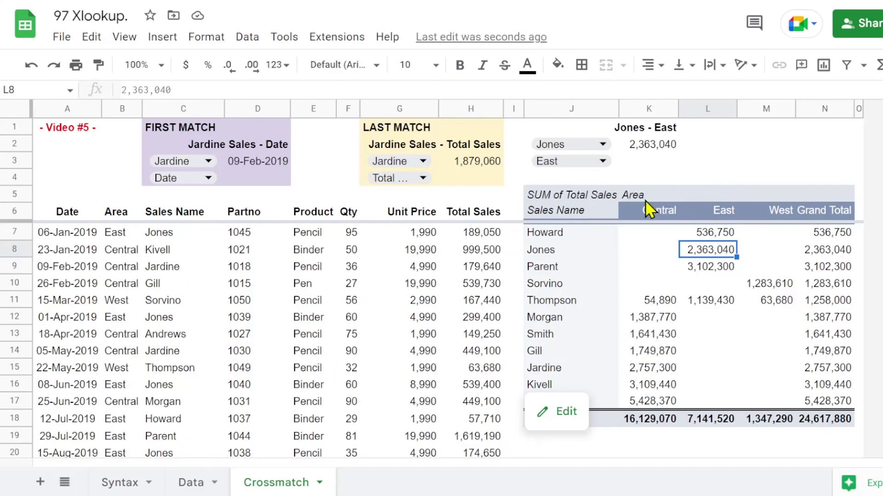
pyautogui.scroll(-1, 644, 200)
pyautogui.scroll(1, 645, 200)
pyautogui.click(749, 135)
pyautogui.write('=get')
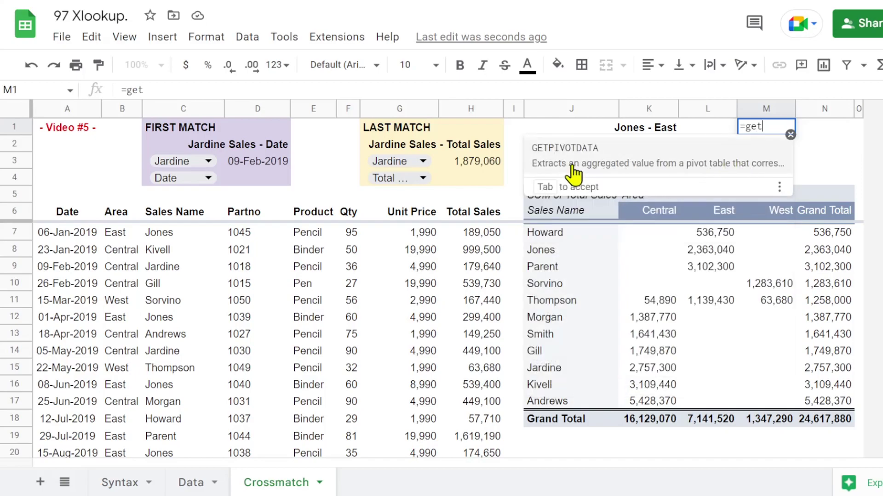
pyautogui.click(573, 159)
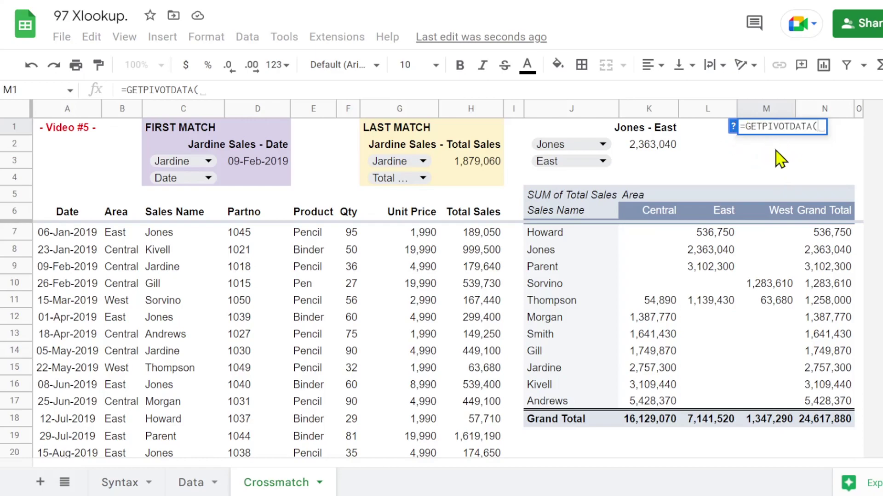
pyautogui.press('Escape')
# Review the nested XLOOKUP formula in K2 against the area values in the pivot table
pyautogui.click(643, 166)
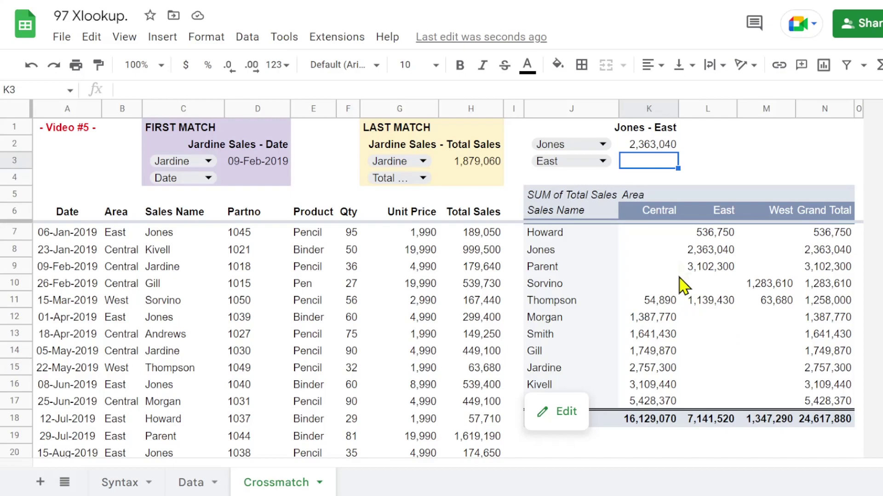
pyautogui.click(655, 146)
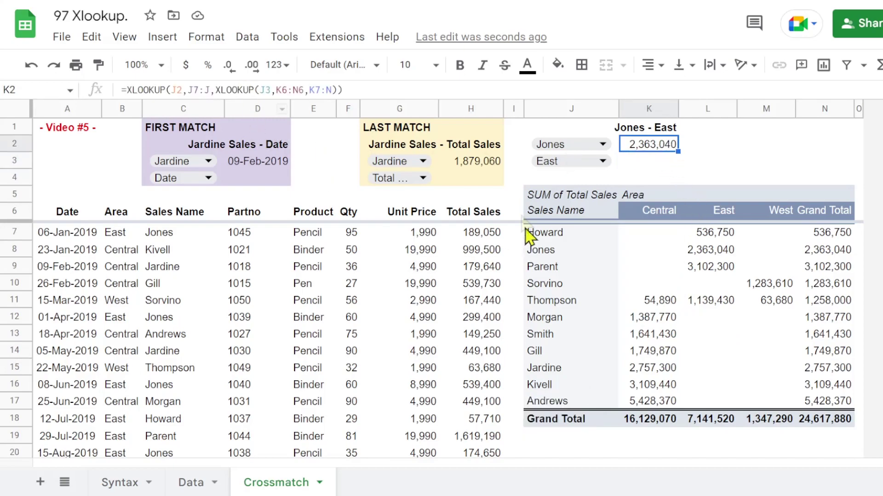
pyautogui.moveTo(554, 215)
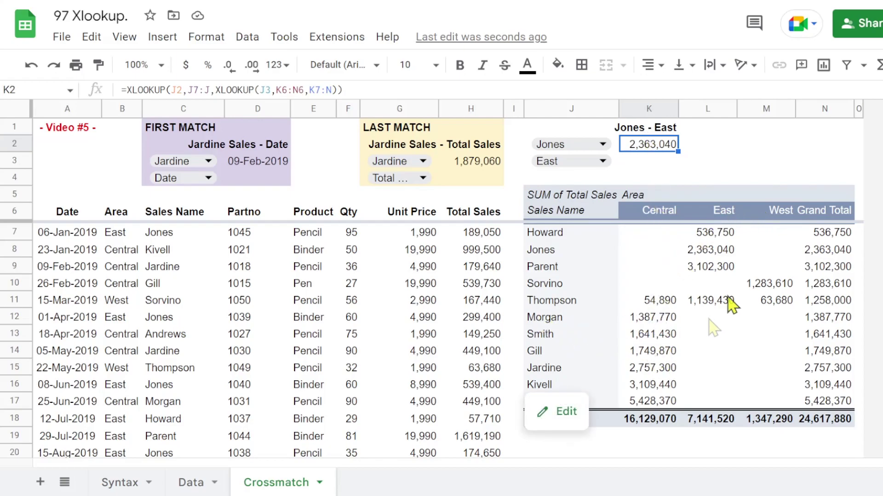
pyautogui.click(725, 323)
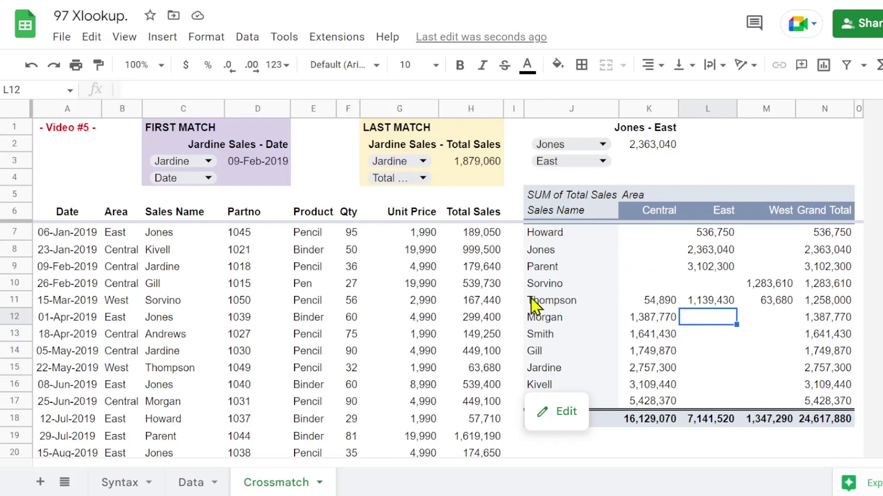
pyautogui.click(670, 355)
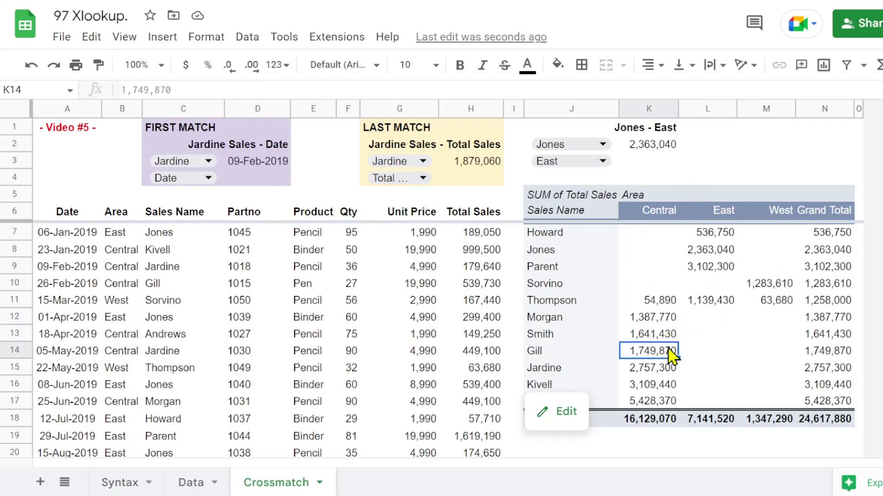